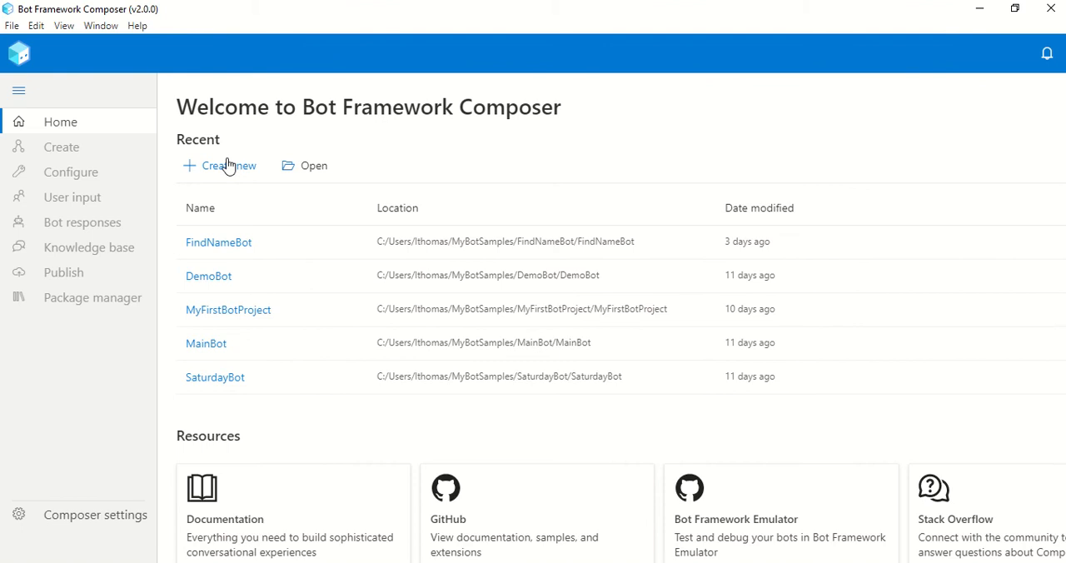
Create a new bot project named JokeBot from the C# Empty Bot template and dismiss the getting-started guide
{"action": "left_click", "coordinate": [233, 169]}
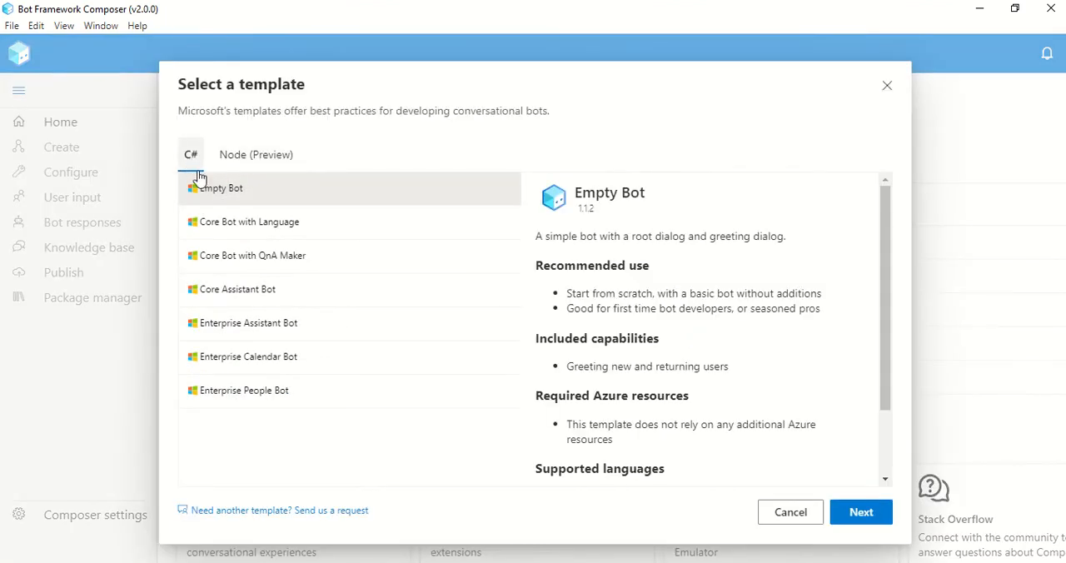
{"action": "left_click", "coordinate": [869, 512]}
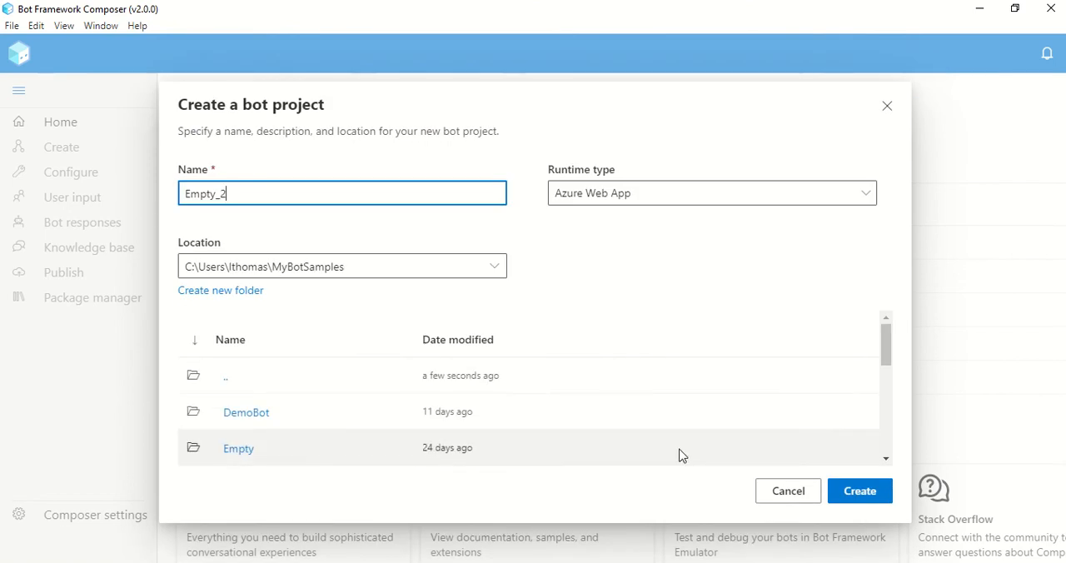
{"action": "key", "text": "ctrl+a"}
{"action": "key", "text": "BackSpace"}
{"action": "type", "text": "JokeBot"}
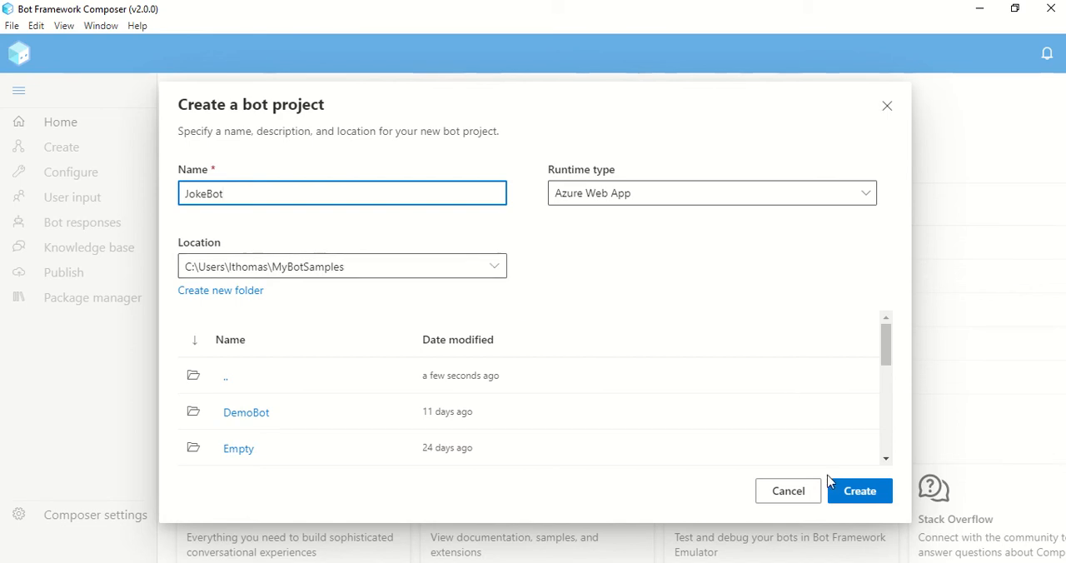
{"action": "left_click", "coordinate": [858, 498]}
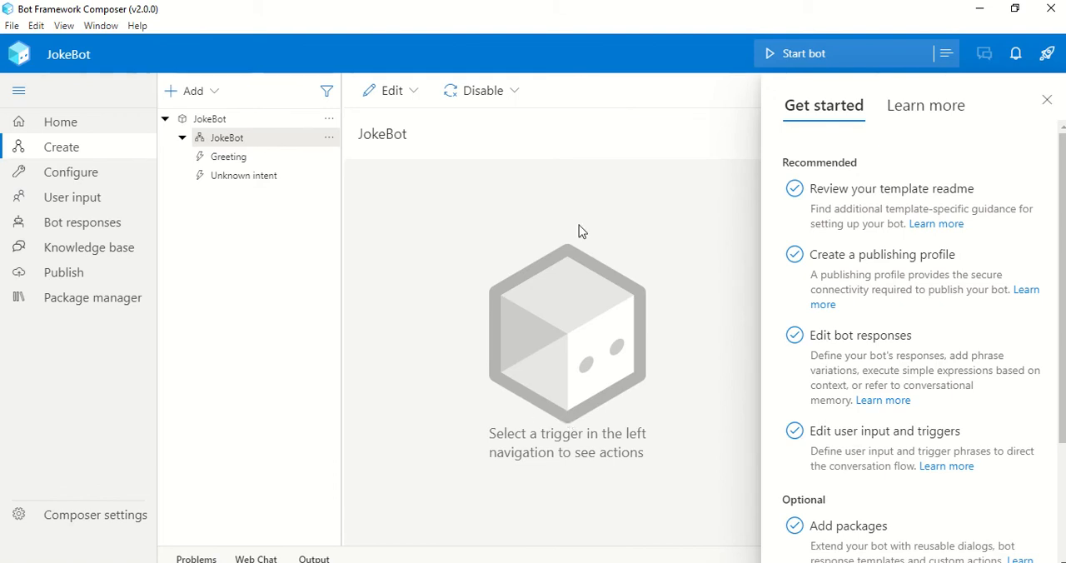
{"action": "left_click", "coordinate": [1047, 102]}
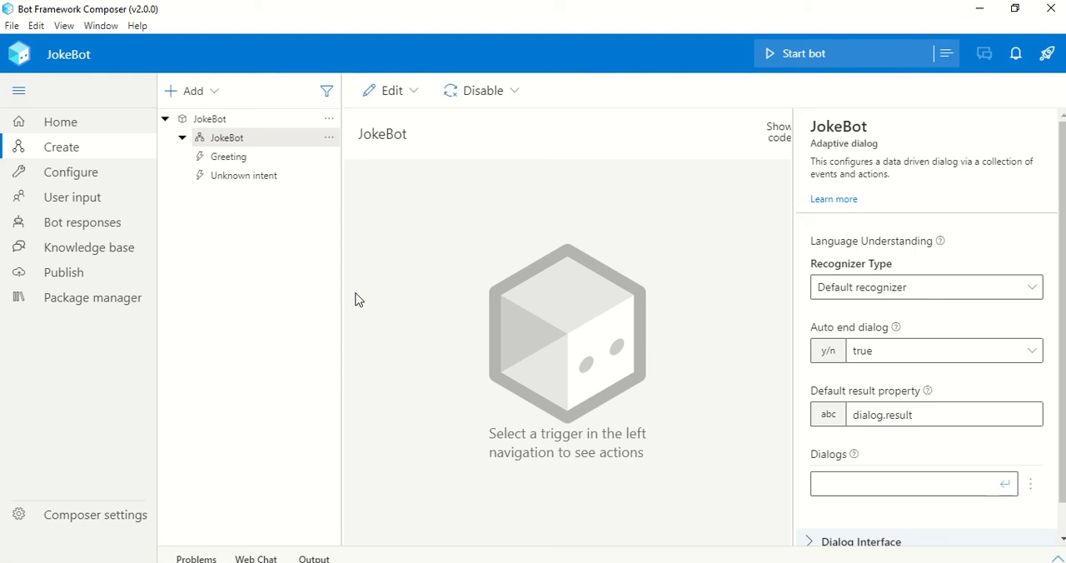
Start JokeBot locally and check its greeting in Web Chat, then close the chat
{"action": "left_click", "coordinate": [793, 56]}
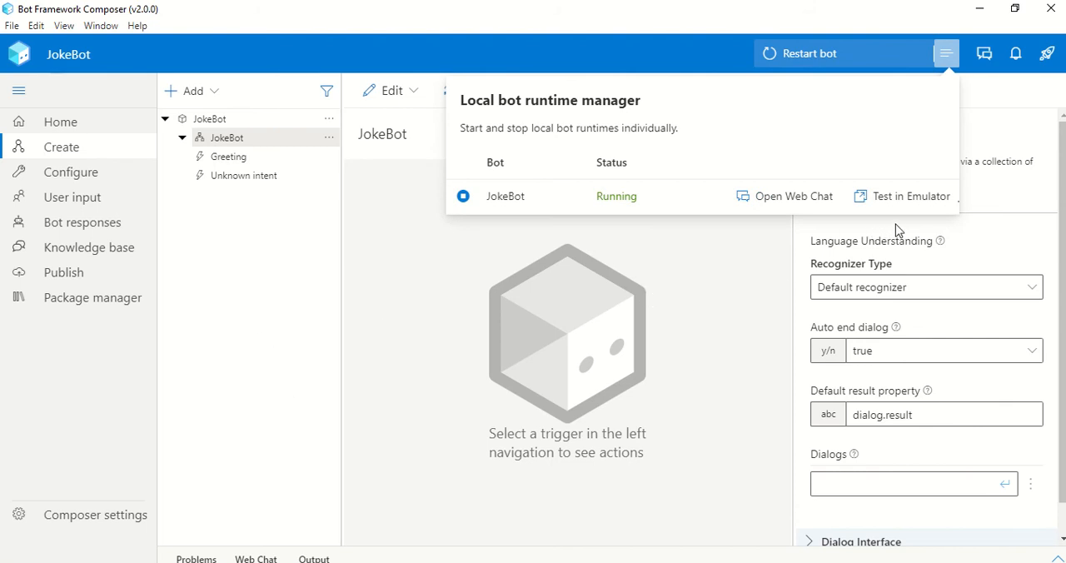
{"action": "mouse_move", "coordinate": [907, 208]}
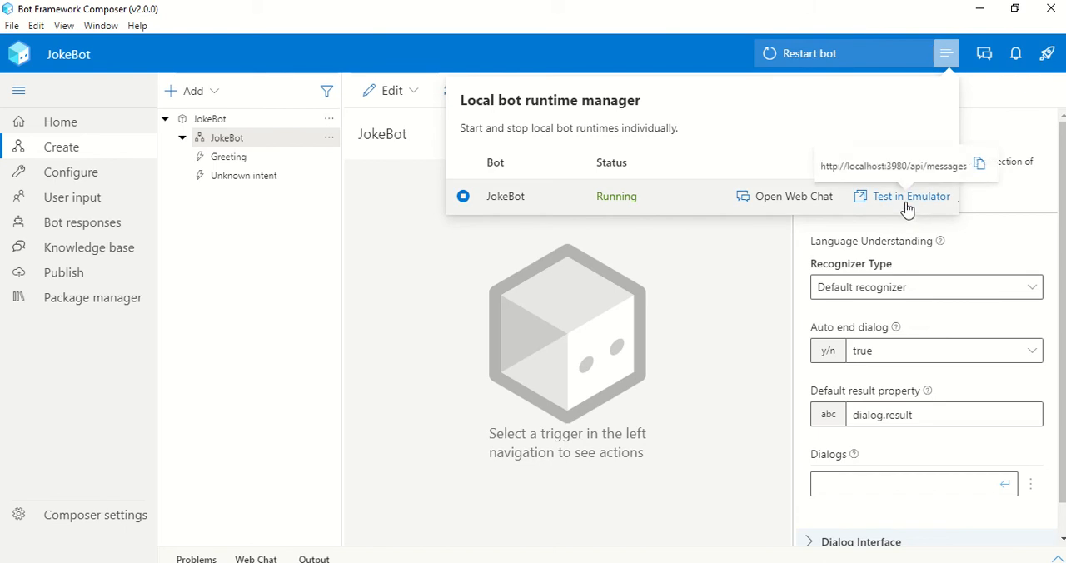
{"action": "left_click", "coordinate": [788, 205]}
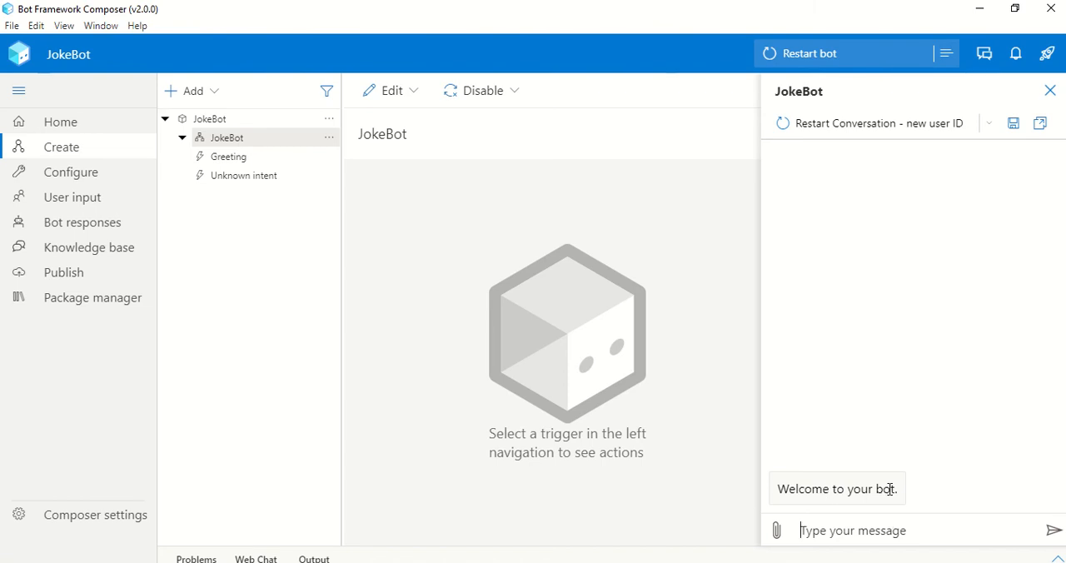
{"action": "left_click", "coordinate": [1050, 94]}
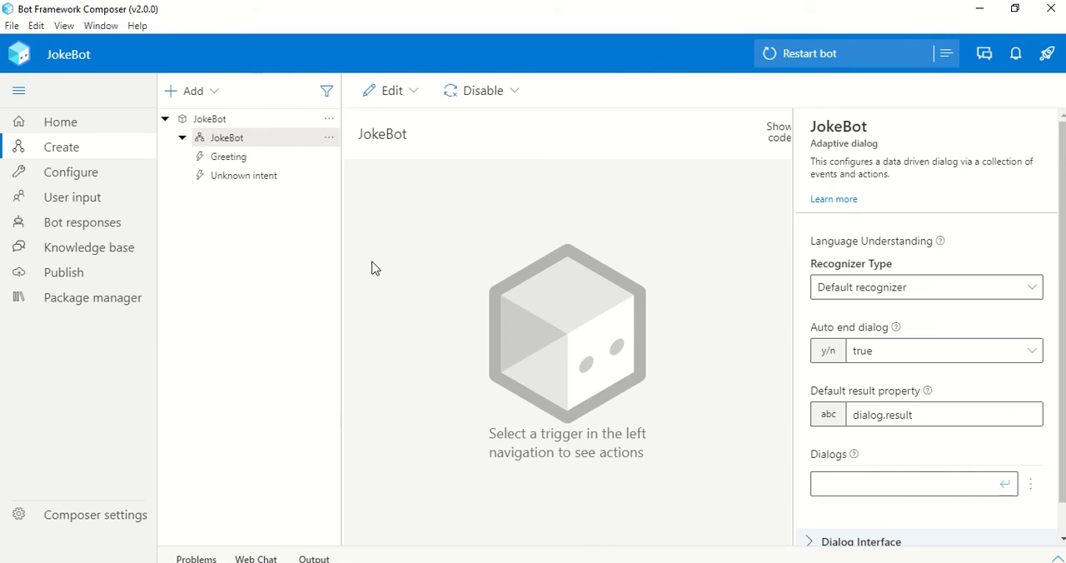
Change the Greeting trigger's response text to "Welcome to the Jokebot."
{"action": "left_click", "coordinate": [246, 158]}
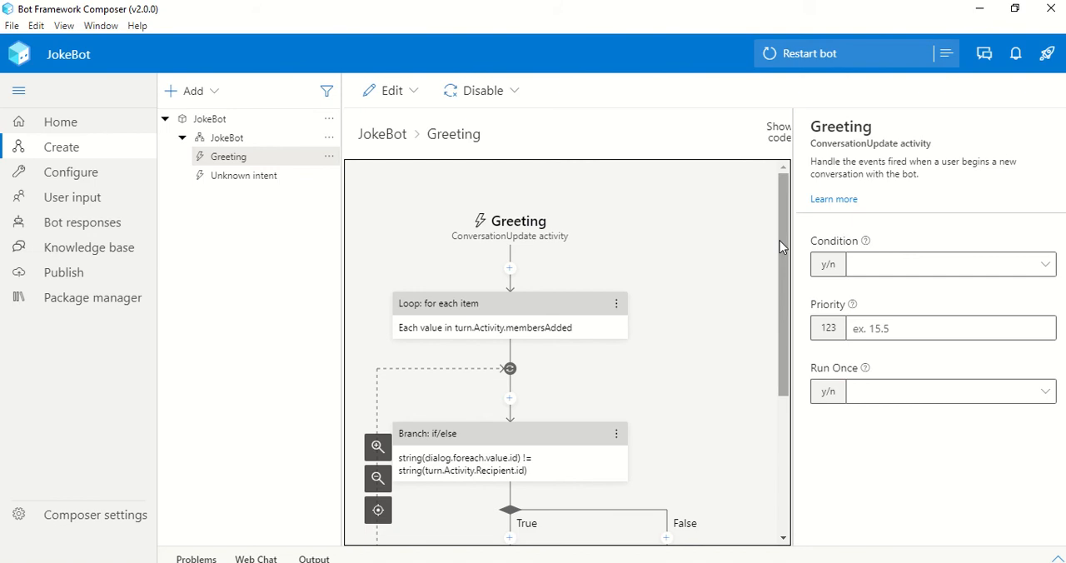
{"action": "left_click_drag", "start_coordinate": [779, 246], "coordinate": [795, 373]}
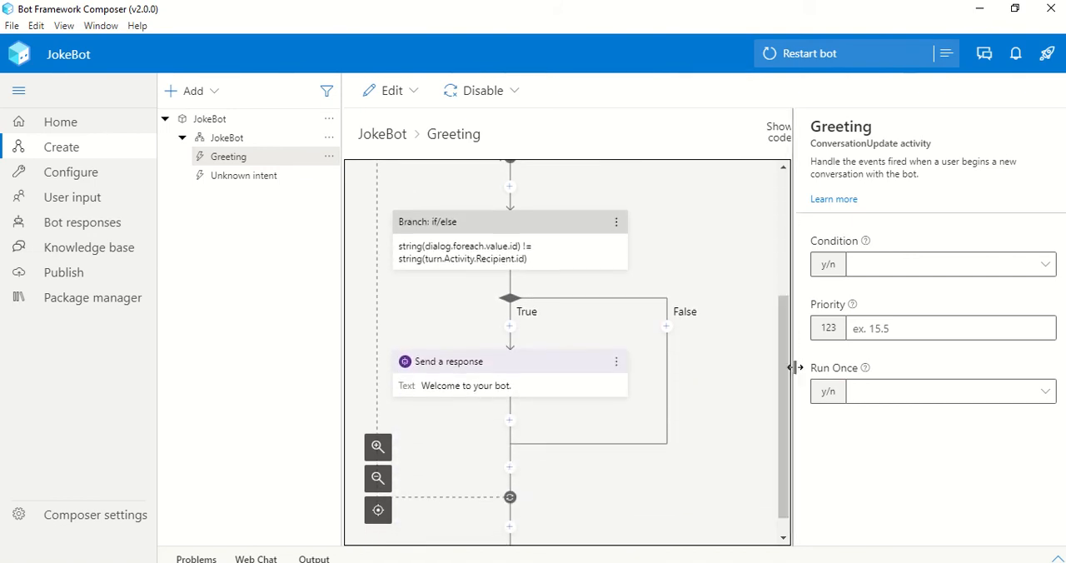
{"action": "left_click", "coordinate": [600, 388]}
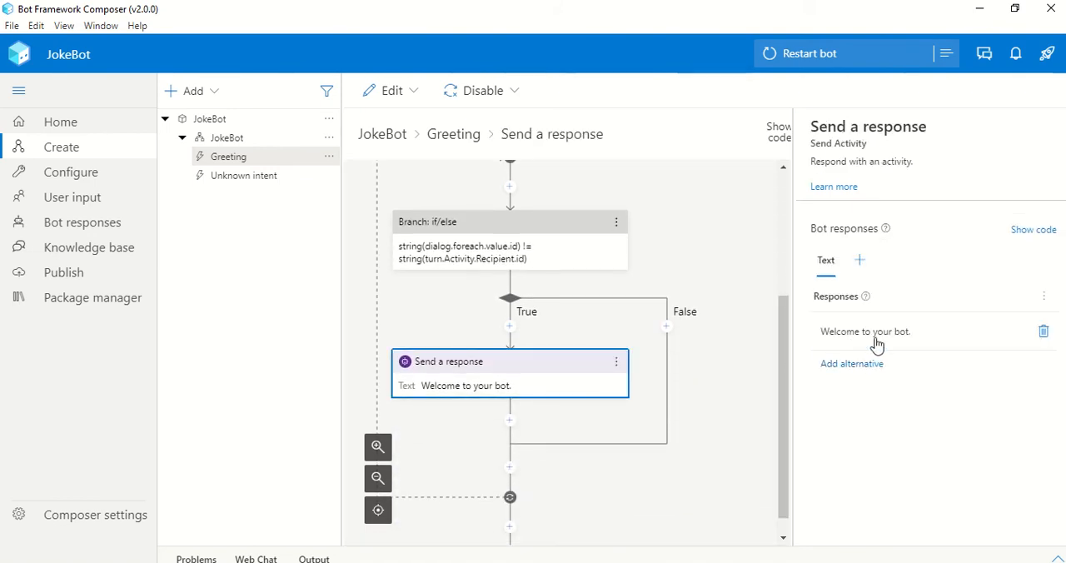
{"action": "left_click", "coordinate": [875, 335]}
{"action": "double_click", "coordinate": [884, 333]}
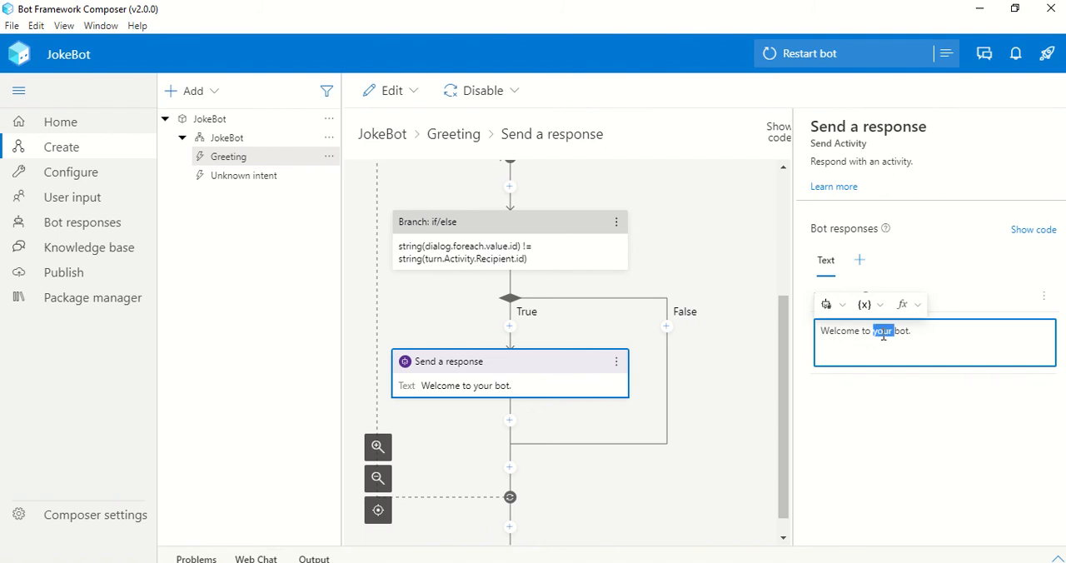
{"action": "type", "text": "the"}
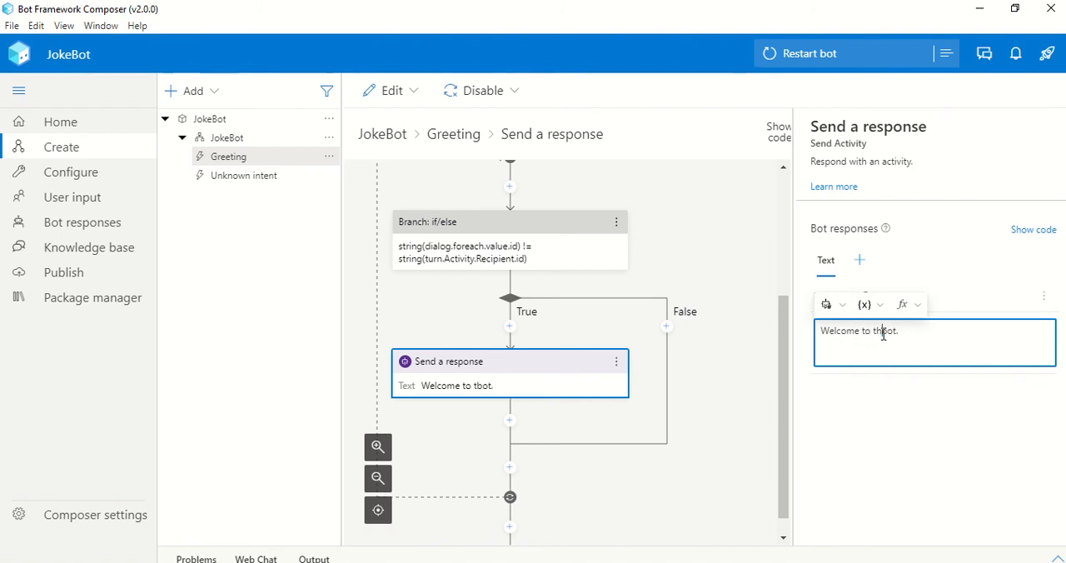
{"action": "type", "text": " Joke"}
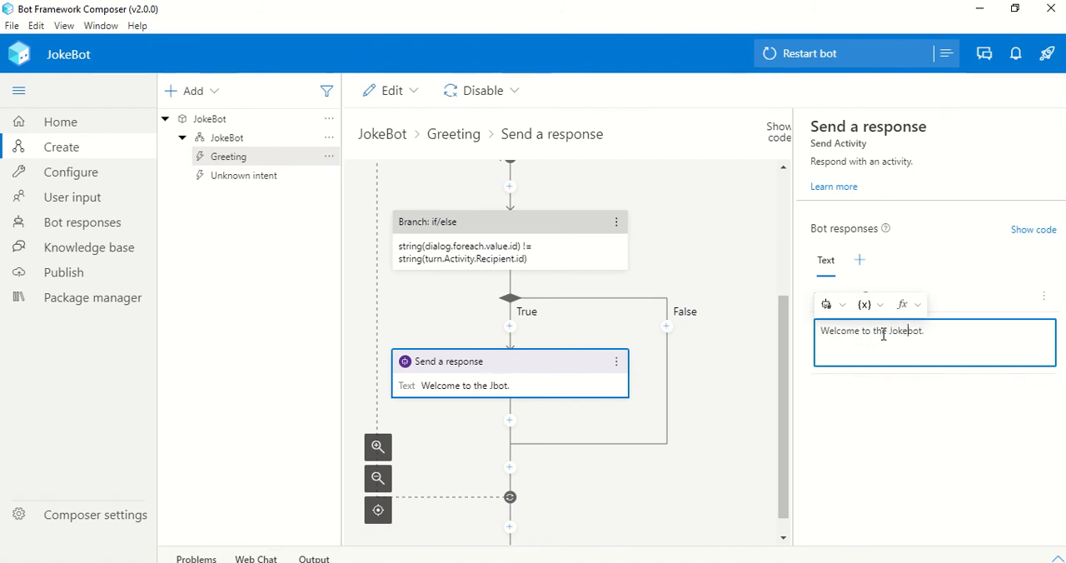
{"action": "left_click", "coordinate": [1010, 430]}
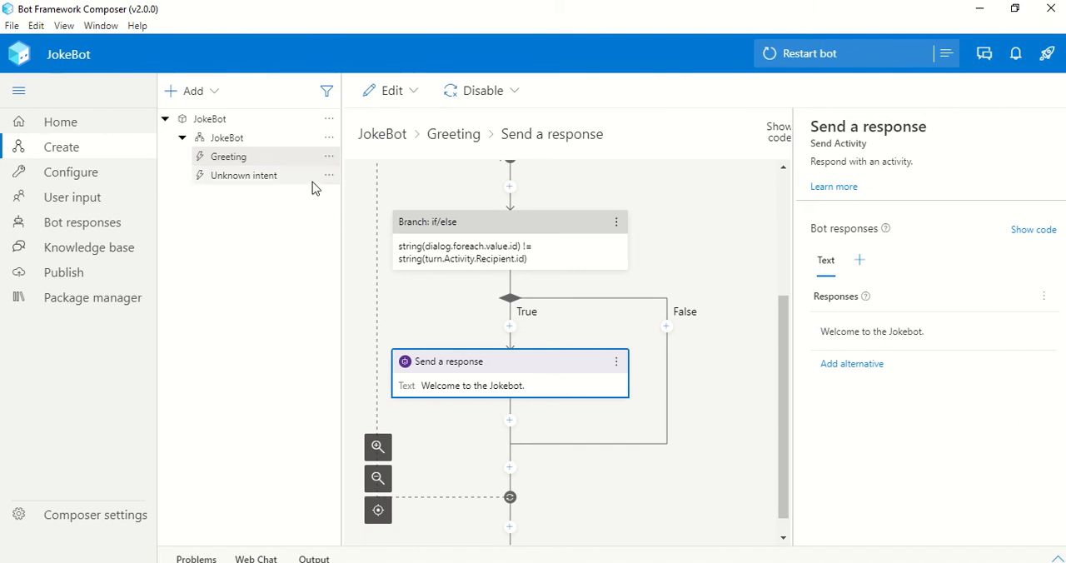
Review the response defined in the Unknown intent trigger
{"action": "left_click", "coordinate": [259, 177]}
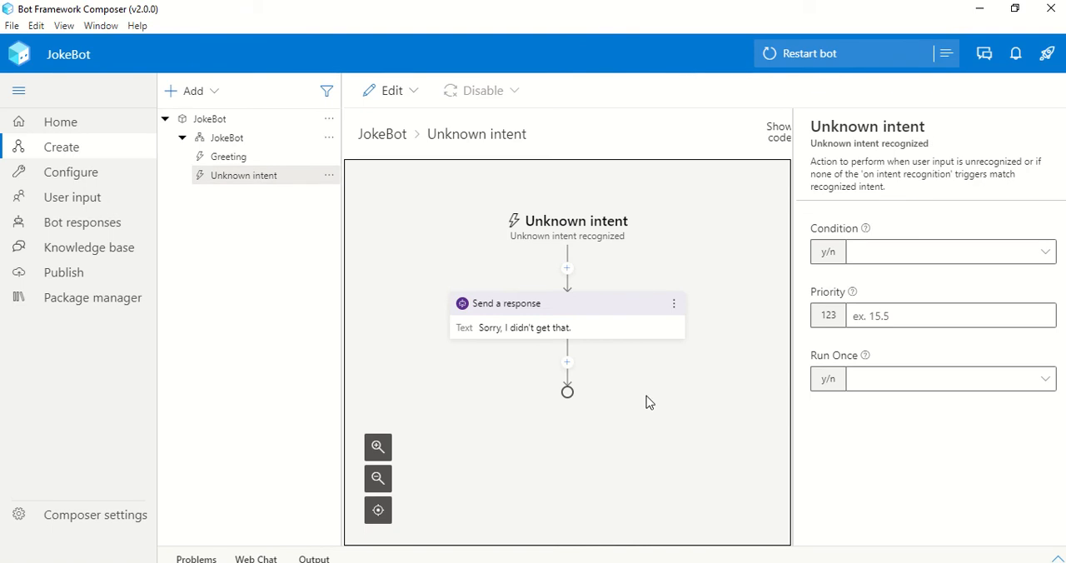
{"action": "left_click", "coordinate": [530, 335]}
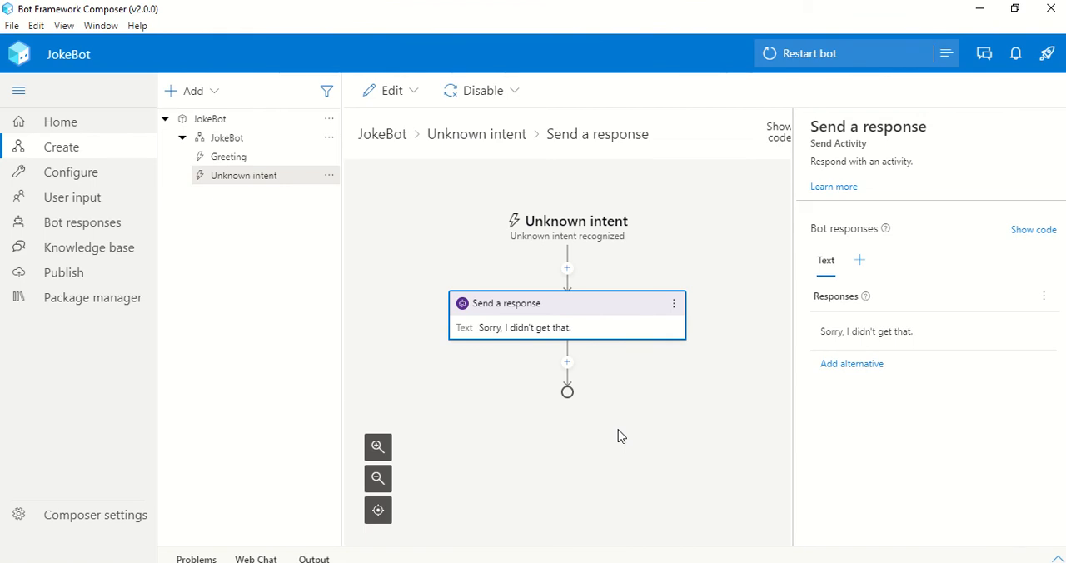
{"action": "left_click", "coordinate": [329, 141]}
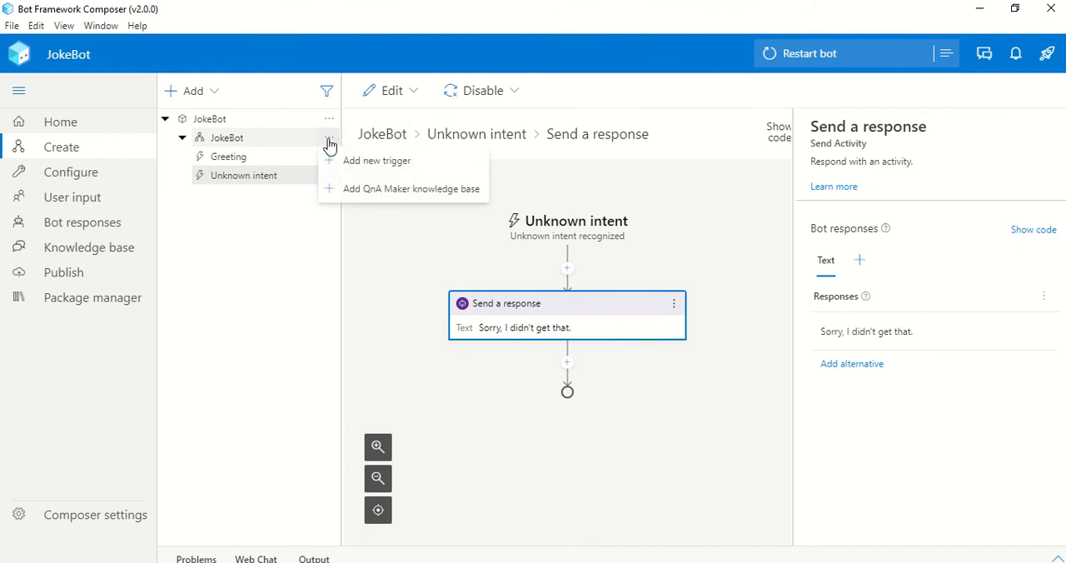
{"action": "left_click", "coordinate": [363, 169]}
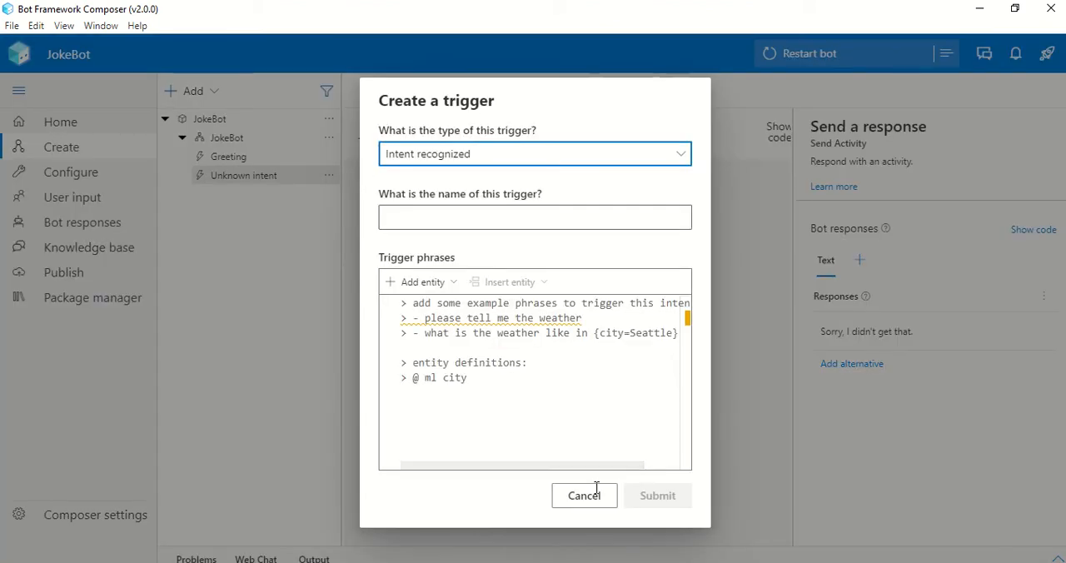
{"action": "left_click", "coordinate": [562, 495]}
Set the JokeBot dialog's recognizer type to Regular expression recognizer
{"action": "left_click", "coordinate": [248, 142]}
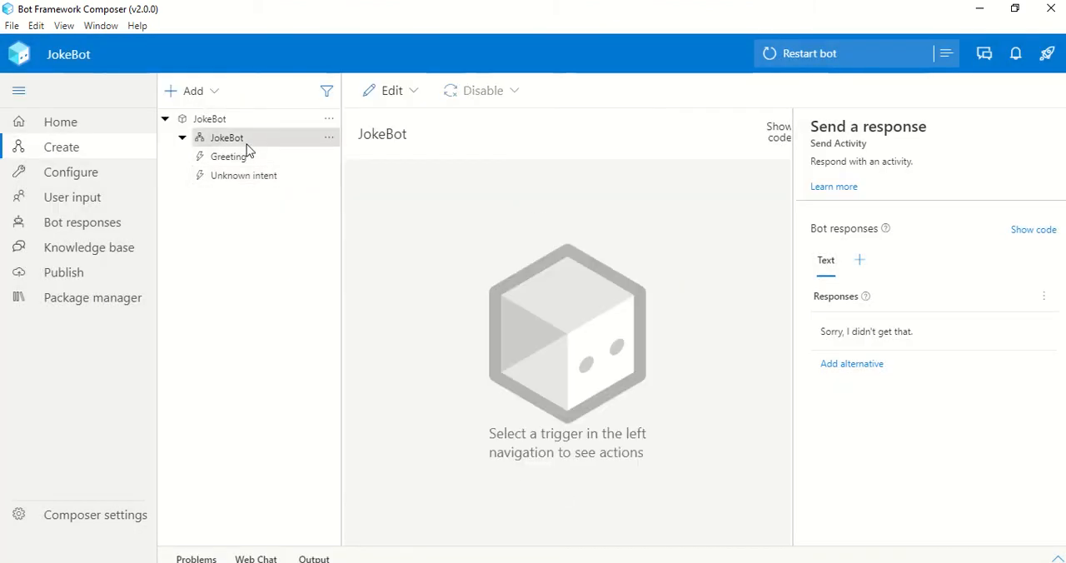
{"action": "left_click", "coordinate": [960, 289]}
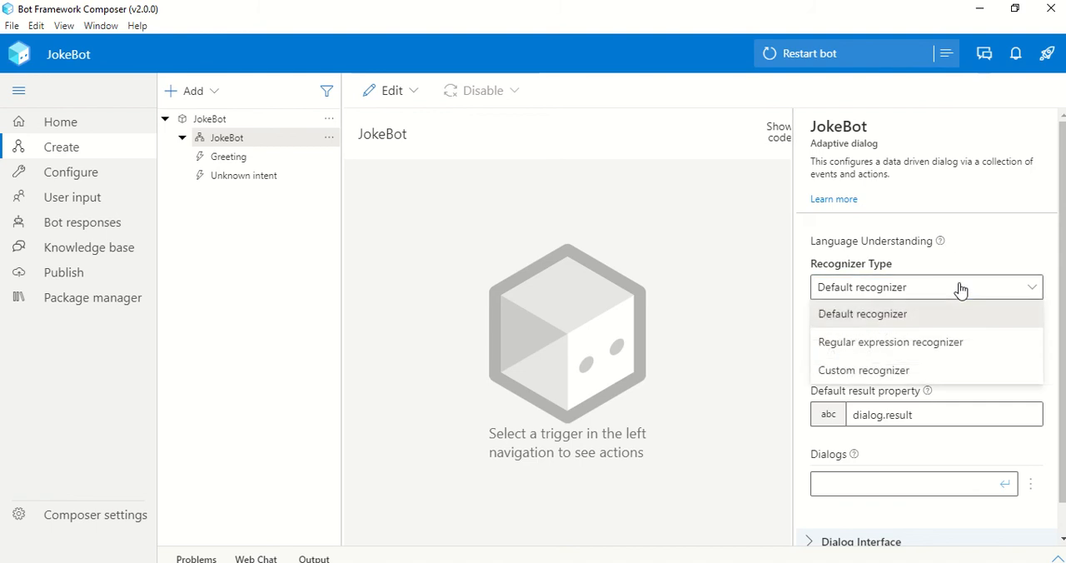
{"action": "left_click", "coordinate": [949, 350]}
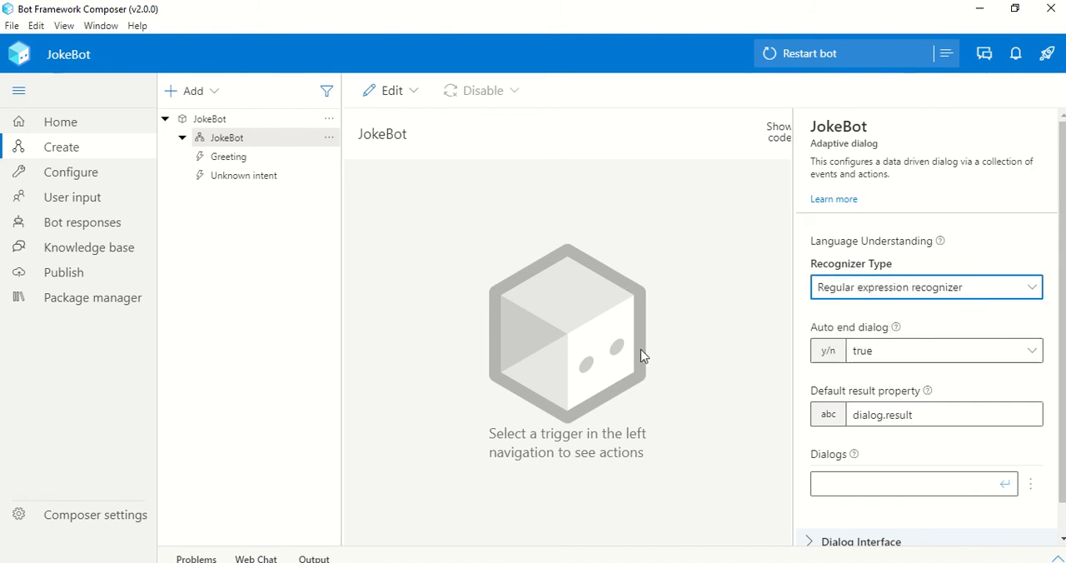
Add an Intent recognized trigger named JokeIntent to the JokeBot dialog with the regEx pattern "joke|tell me a joke"
{"action": "left_click", "coordinate": [328, 139]}
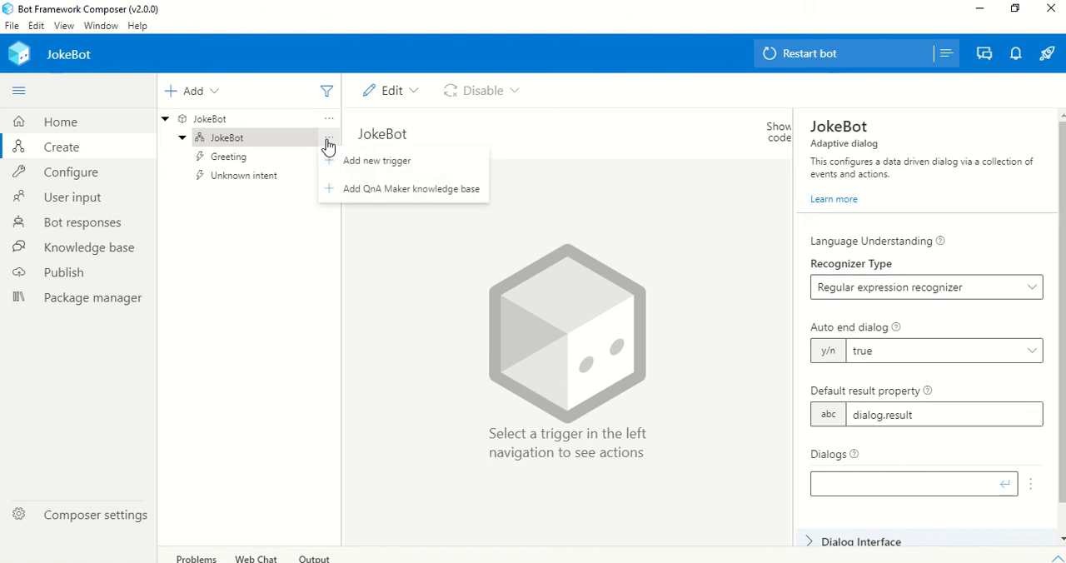
{"action": "left_click", "coordinate": [348, 159]}
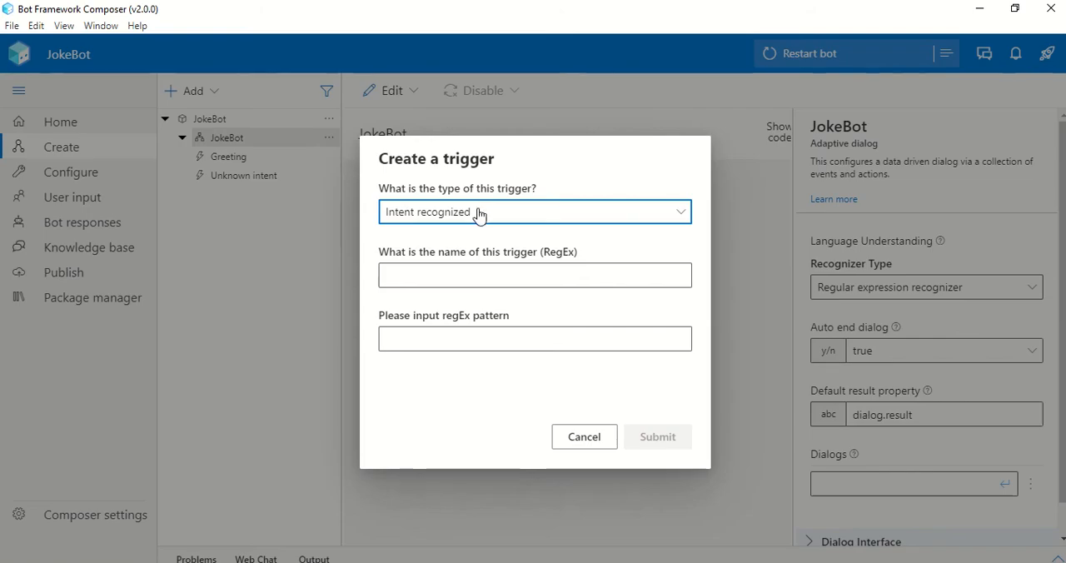
{"action": "left_click", "coordinate": [453, 279]}
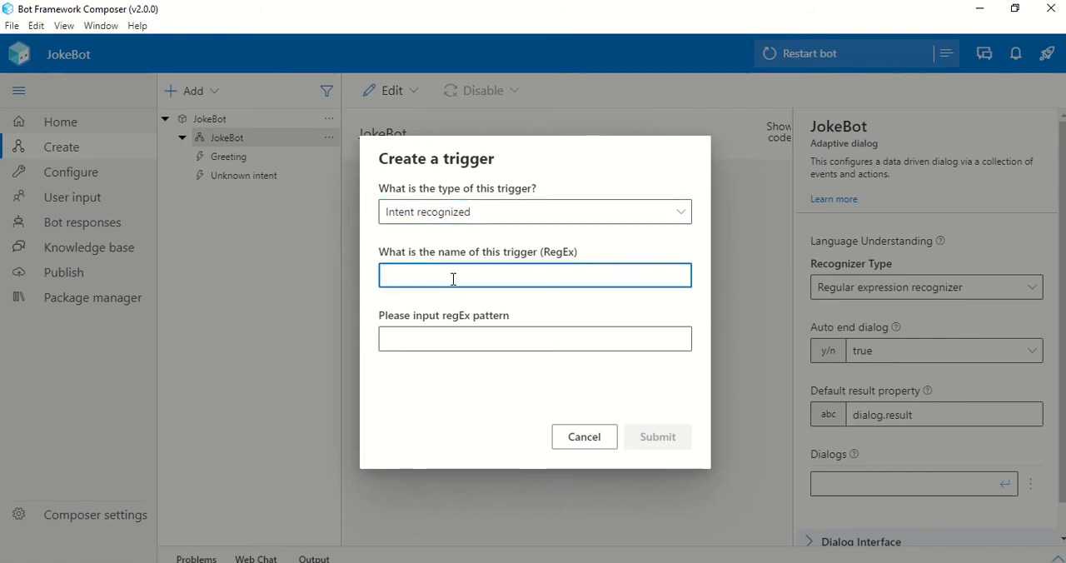
{"action": "type", "text": "Joke"}
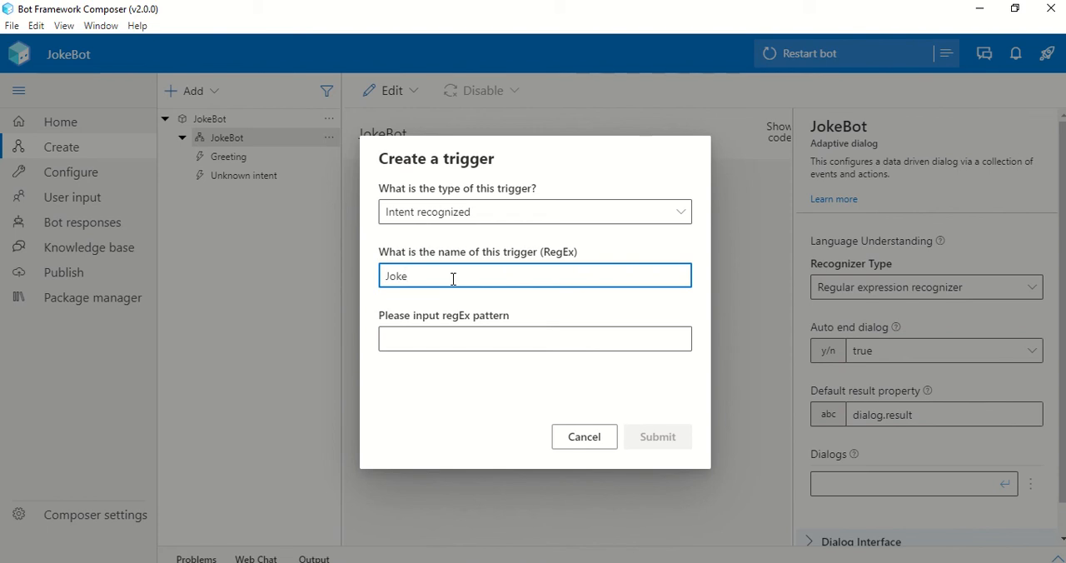
{"action": "type", "text": "Intent"}
{"action": "left_click", "coordinate": [446, 336]}
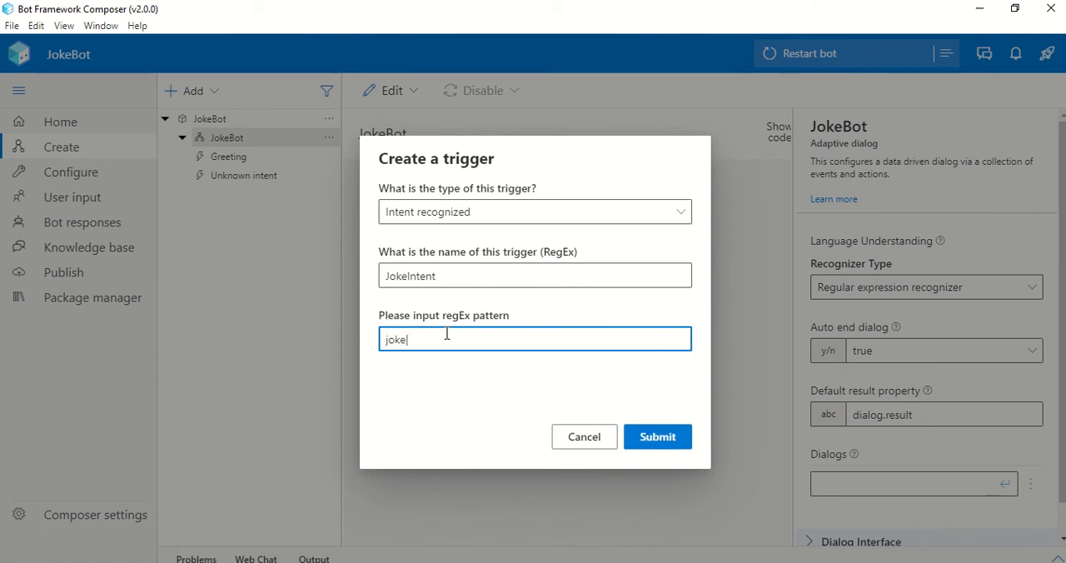
{"action": "type", "text": "tell me a joke"}
{"action": "left_click", "coordinate": [652, 439]}
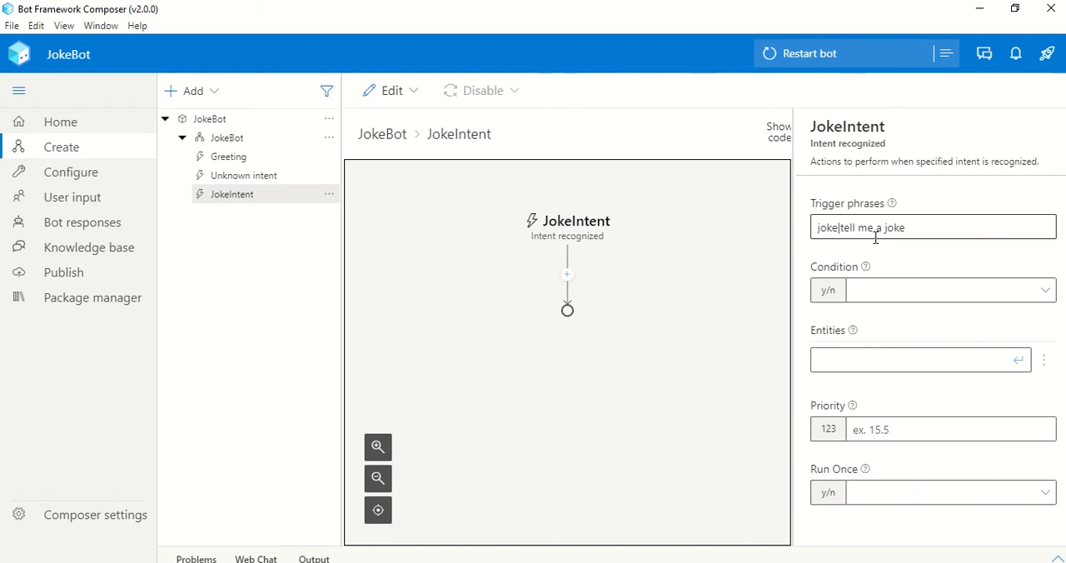
{"action": "left_click_drag", "start_coordinate": [950, 232], "coordinate": [812, 242]}
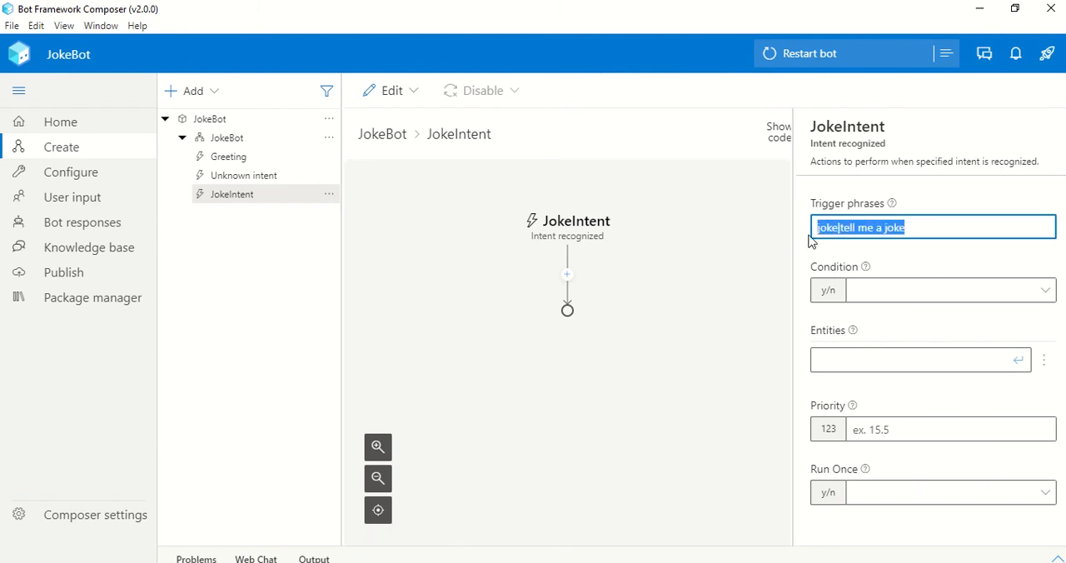
{"action": "left_click", "coordinate": [934, 261]}
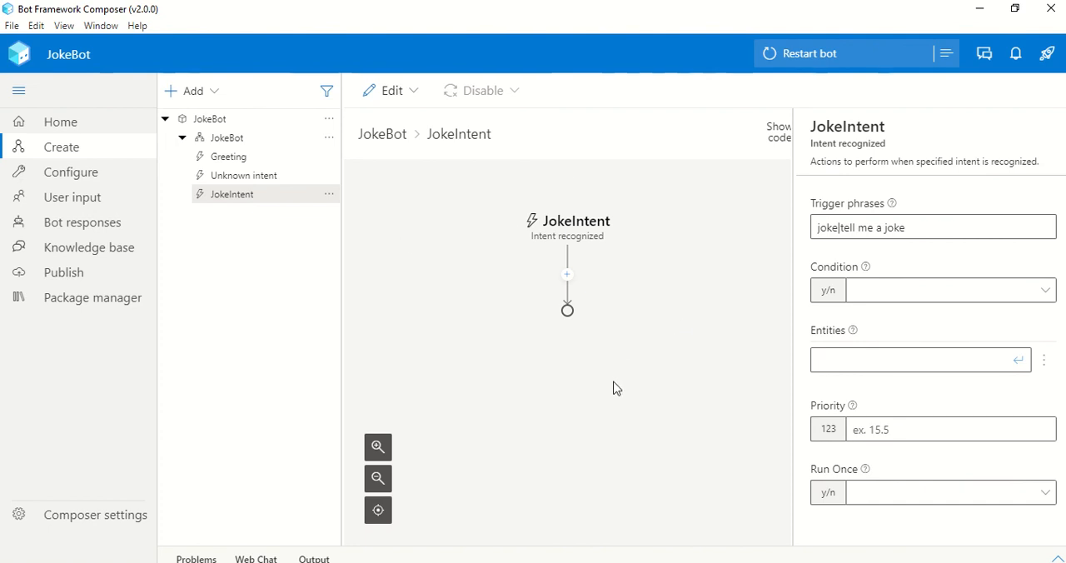
Add a Send a response action to the JokeIntent trigger with the text "Sure thing!"
{"action": "left_click", "coordinate": [568, 277]}
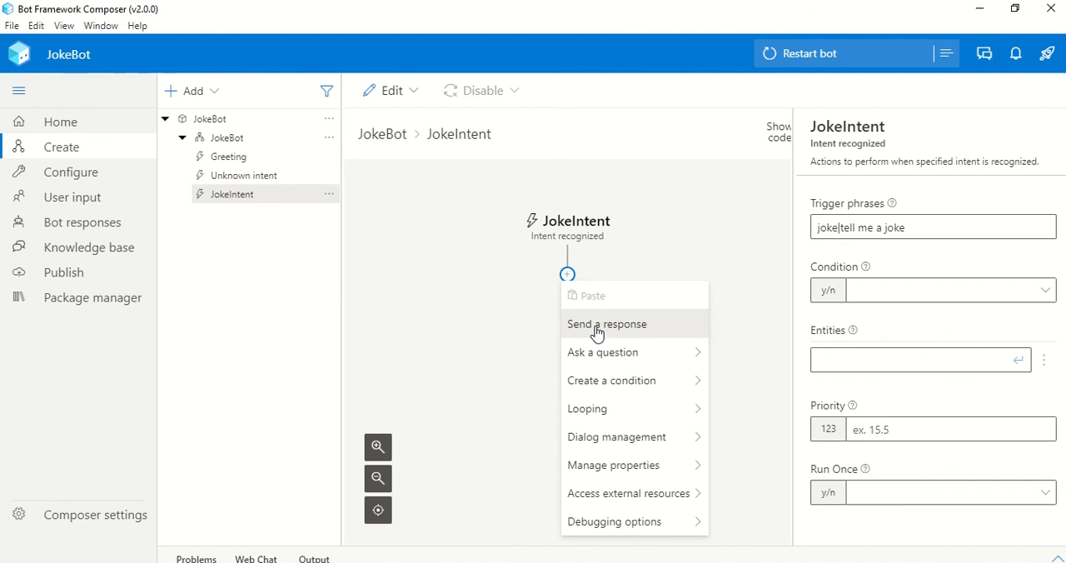
{"action": "left_click", "coordinate": [596, 331]}
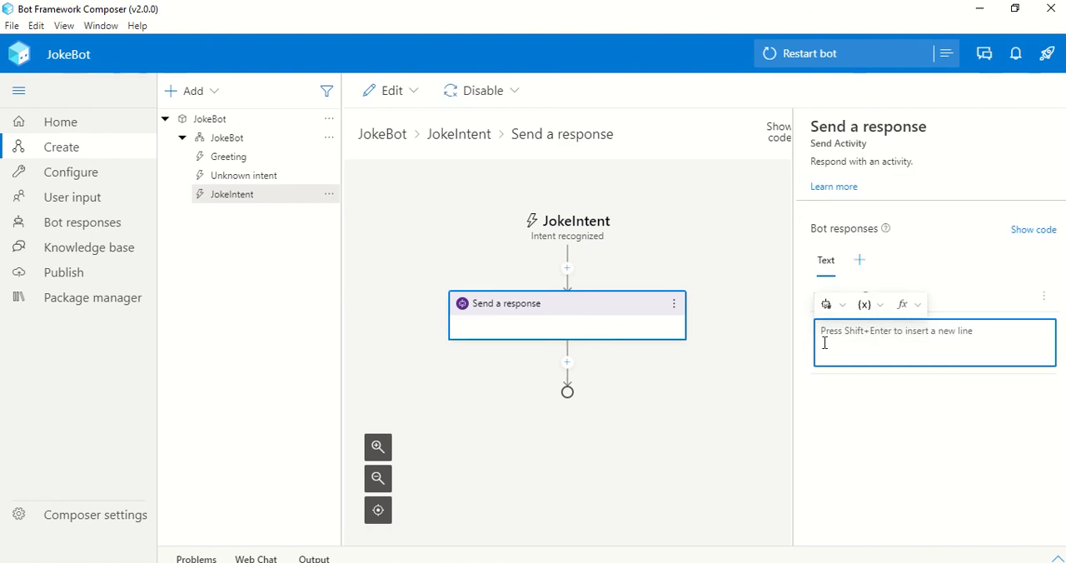
{"action": "type", "text": "Sure"}
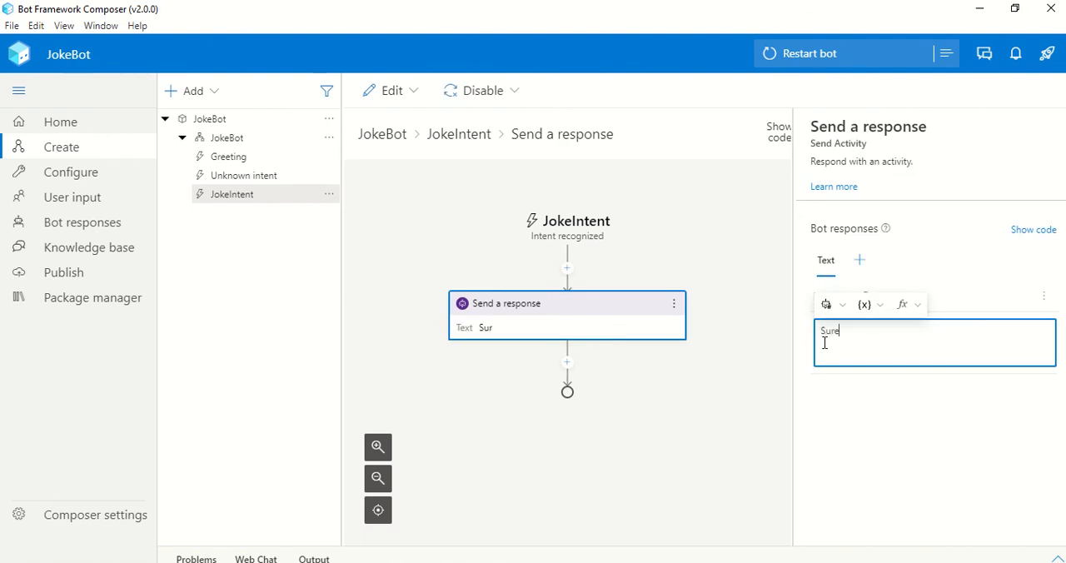
{"action": "type", "text": " Thing"}
{"action": "key", "text": "BackSpace"}
{"action": "key", "text": "BackSpace"}
{"action": "key", "text": "BackSpace"}
{"action": "key", "text": "BackSpace"}
{"action": "key", "text": "BackSpace"}
{"action": "type", "text": "thing!"}
{"action": "left_click", "coordinate": [725, 442]}
{"action": "left_click", "coordinate": [641, 321]}
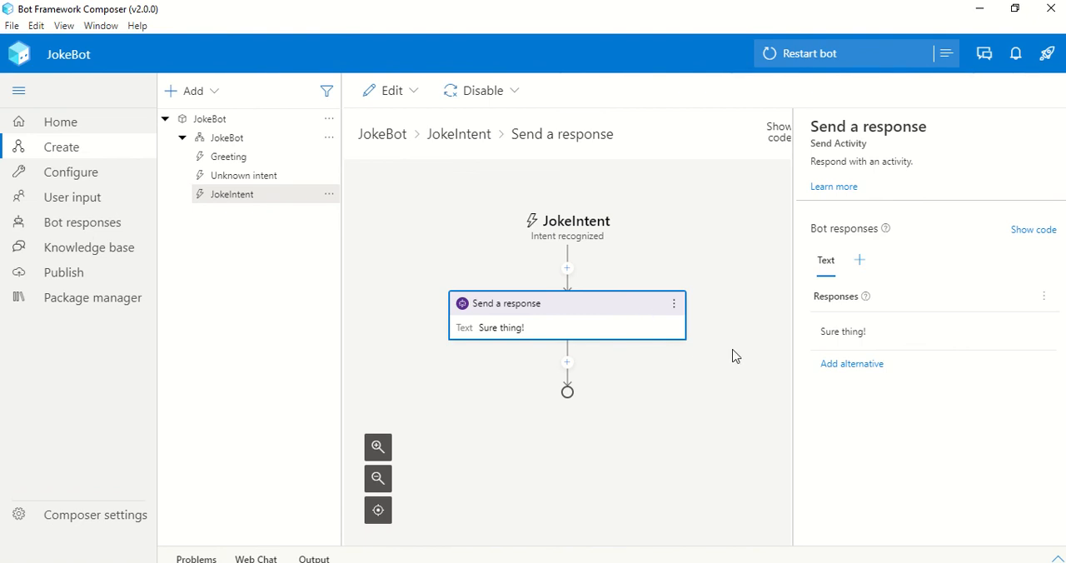
Restart the bot and test it in Web Chat with the messages "joke" and "tell me a joke", closing the chat when done
{"action": "left_click", "coordinate": [787, 55]}
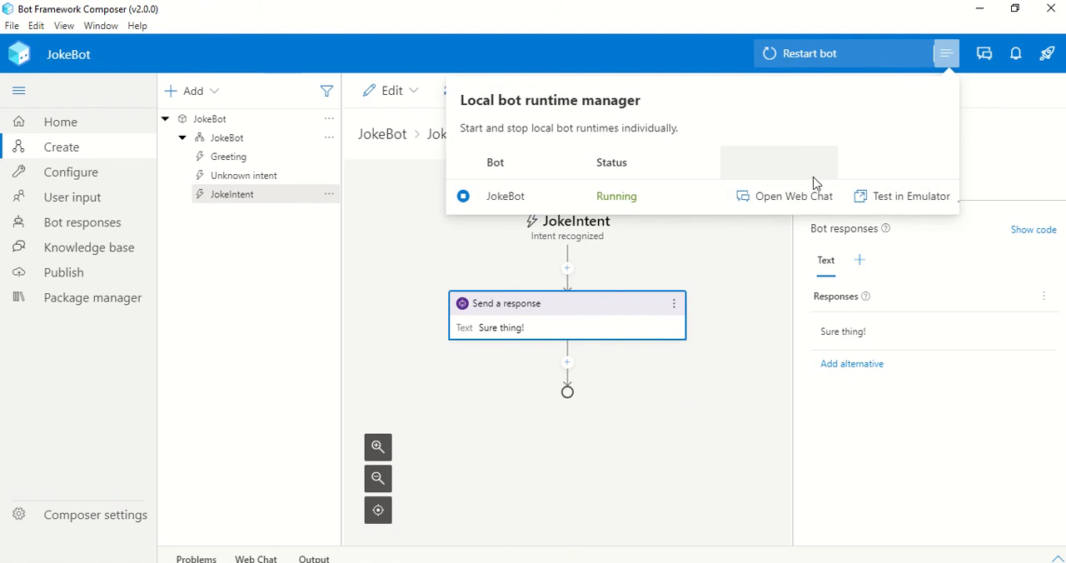
{"action": "left_click", "coordinate": [802, 199]}
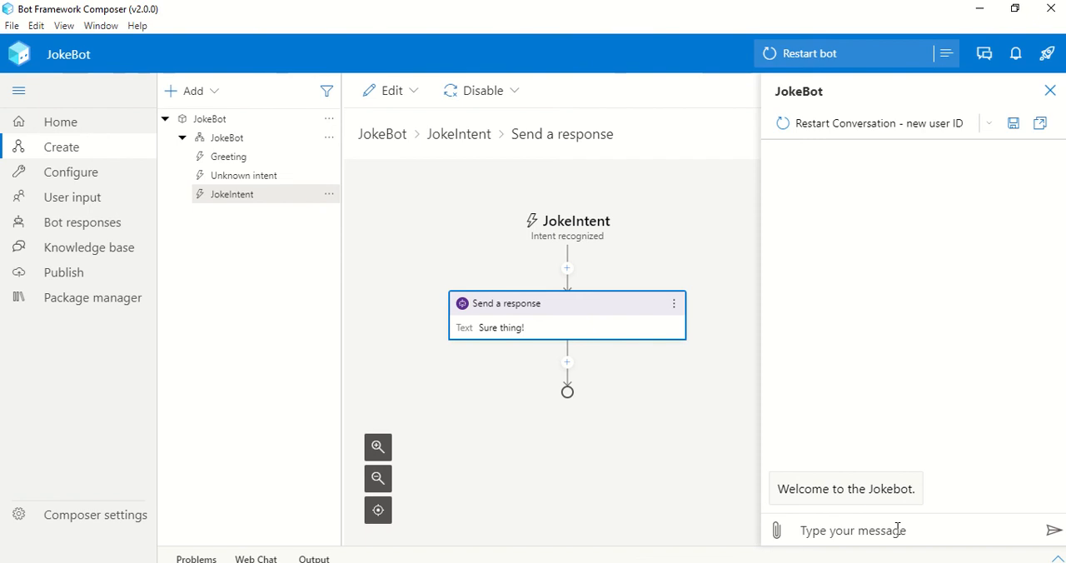
{"action": "type", "text": "joke"}
{"action": "key", "text": "Return"}
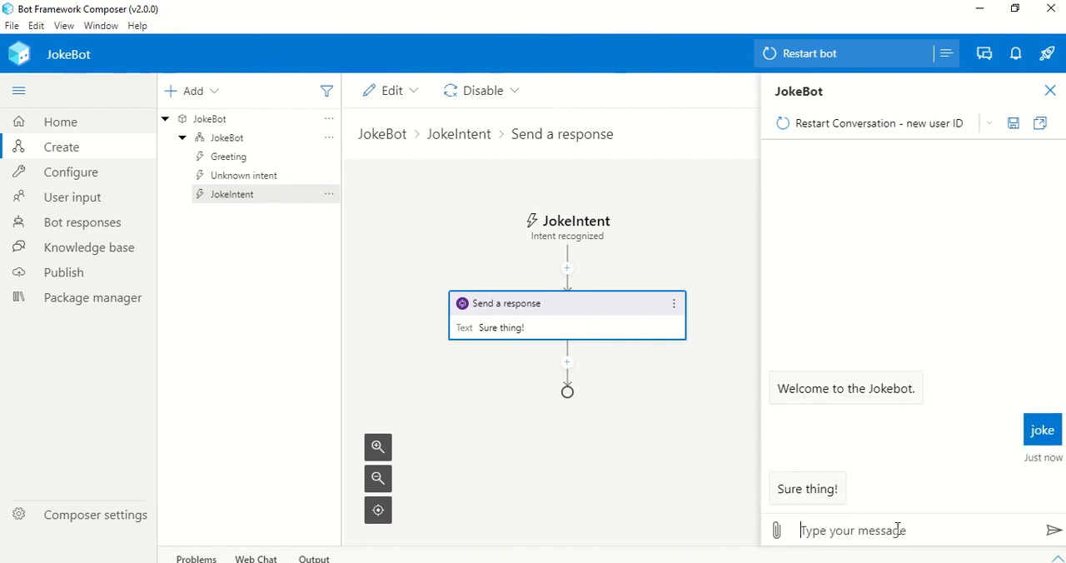
{"action": "type", "text": "tell me a joke"}
{"action": "key", "text": "Return"}
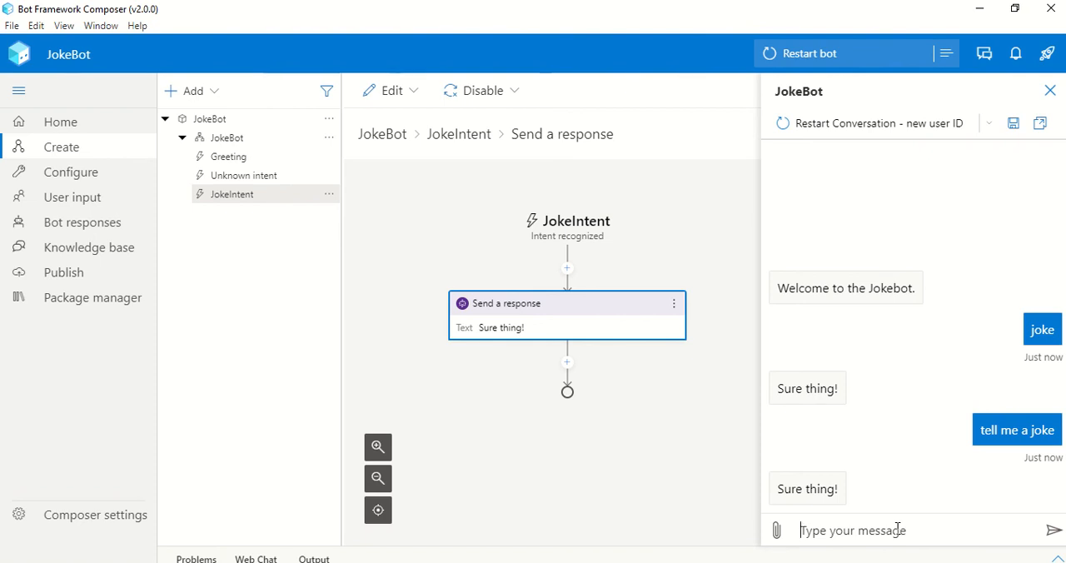
{"action": "left_click", "coordinate": [1050, 90]}
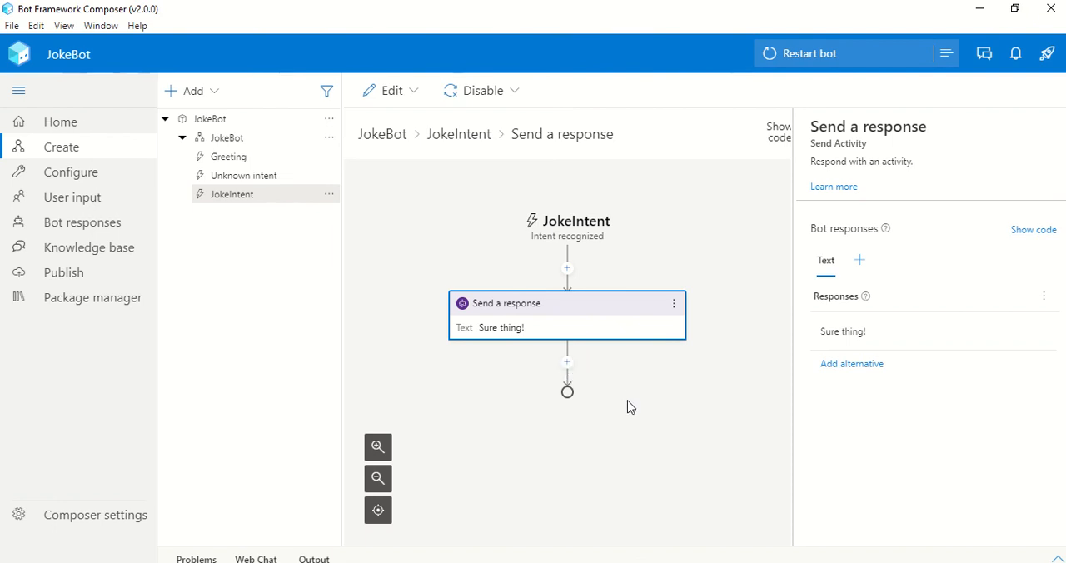
Add a Send an HTTP request action after the "Sure thing!" response in the JokeIntent trigger
{"action": "left_click", "coordinate": [568, 364]}
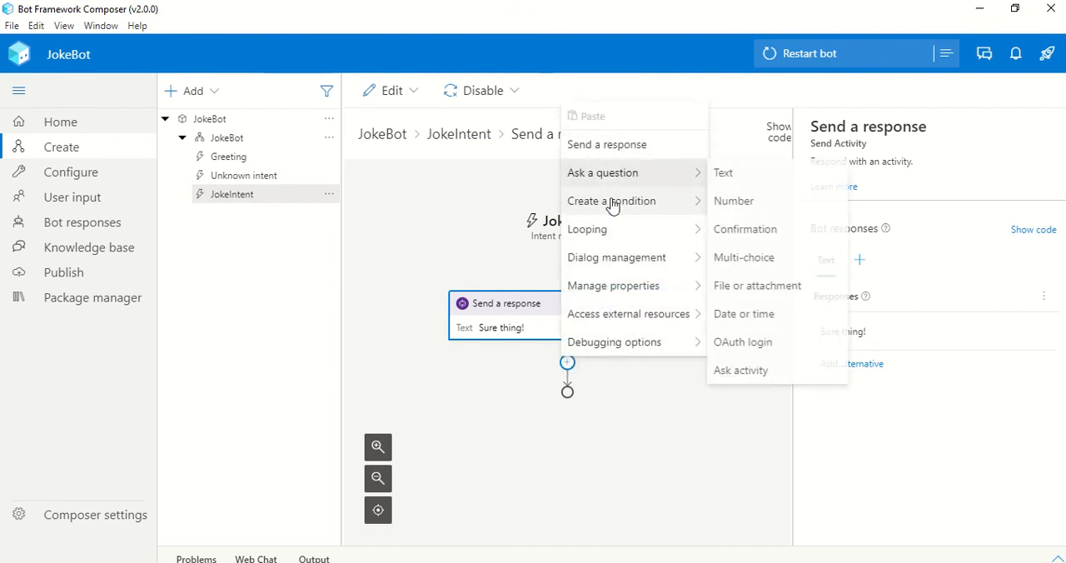
{"action": "mouse_move", "coordinate": [634, 315]}
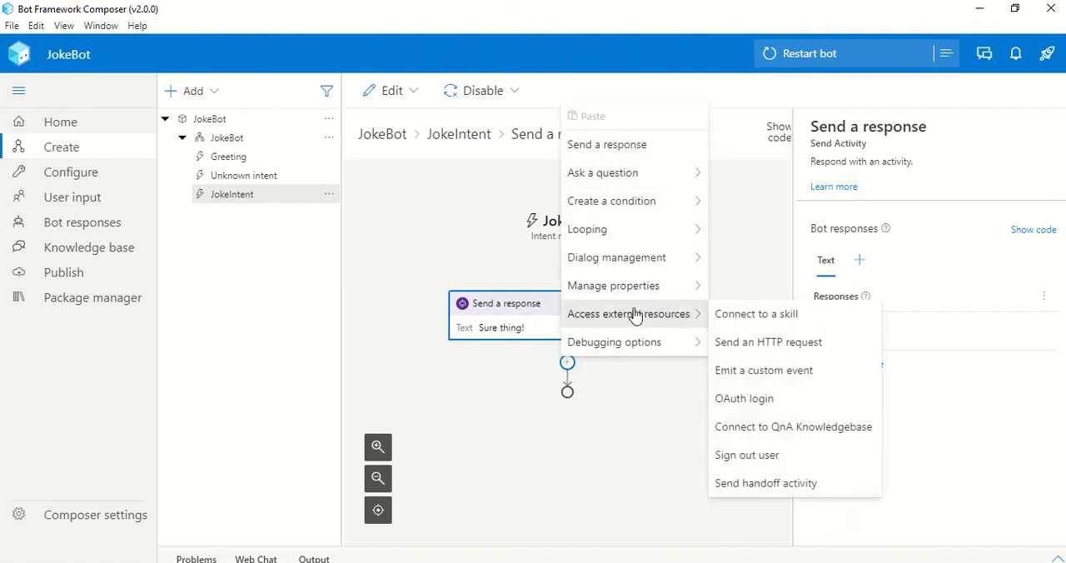
{"action": "left_click", "coordinate": [738, 344]}
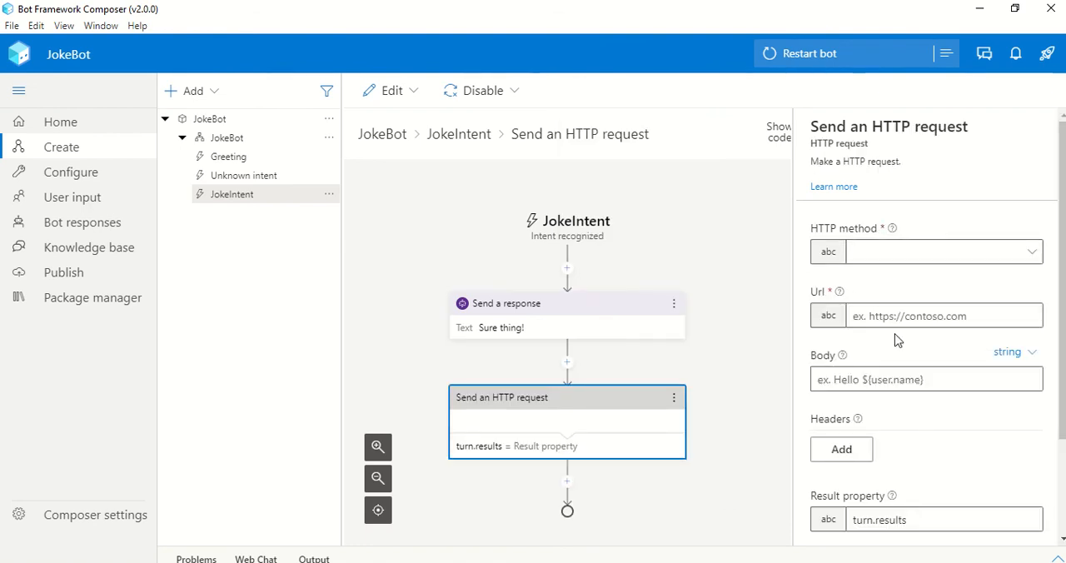
{"action": "mouse_move", "coordinate": [1062, 409]}
{"action": "left_mouse_down"}
{"action": "mouse_move", "coordinate": [1062, 500]}
{"action": "mouse_move", "coordinate": [1063, 408]}
{"action": "left_mouse_up"}
{"action": "key", "text": "alt+Tab"}
{"action": "key", "text": "alt+Tab"}
{"action": "key", "text": "alt+Tab"}
{"action": "key", "text": "alt+Tab"}
{"action": "key", "text": "alt+Tab"}
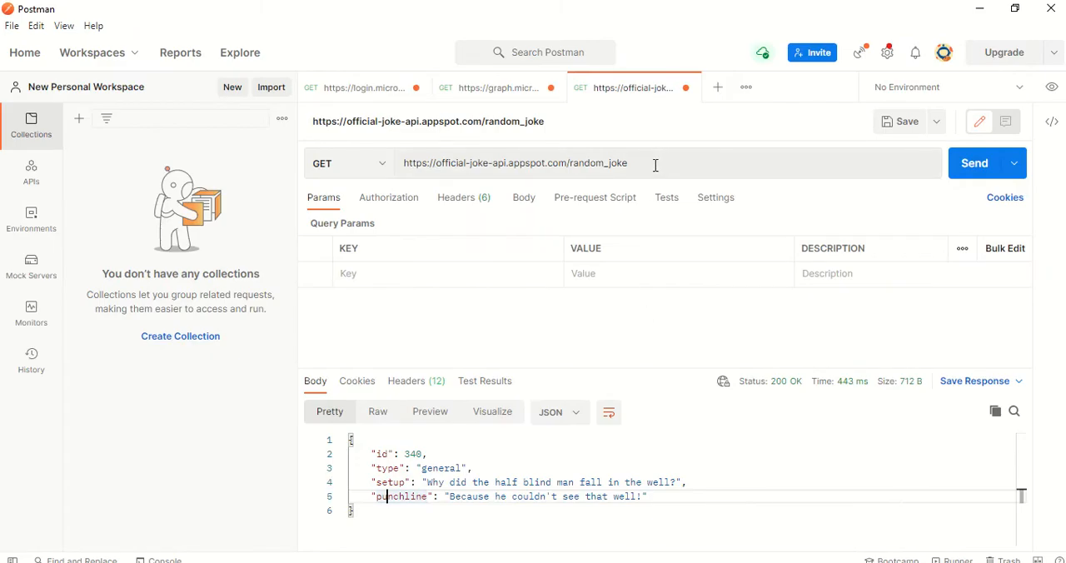
{"action": "left_click_drag", "start_coordinate": [637, 164], "coordinate": [369, 159]}
{"action": "key", "text": "ctrl+c"}
{"action": "key", "text": "alt+Tab"}
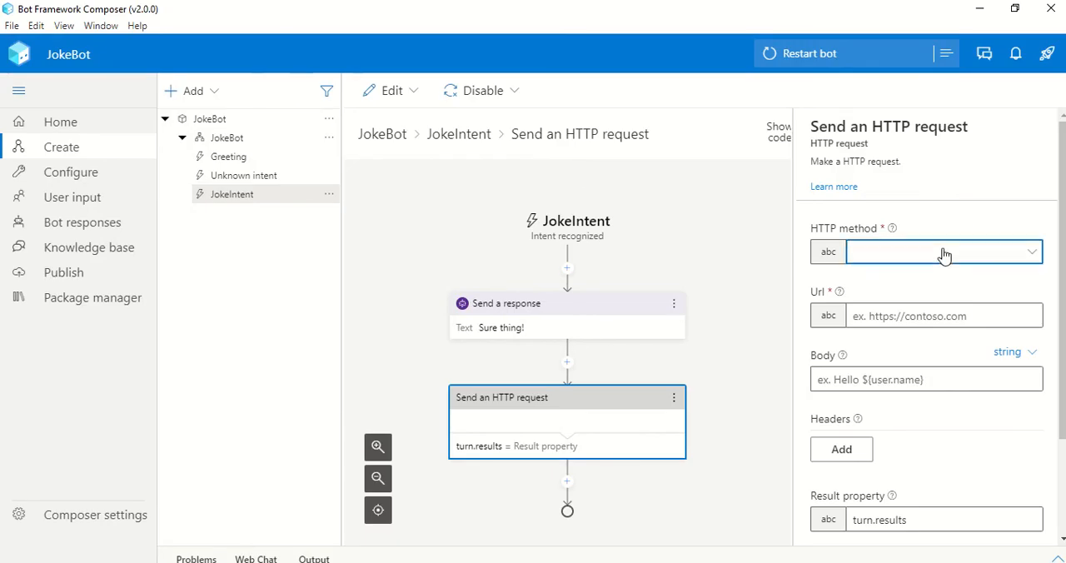
{"action": "left_click", "coordinate": [943, 254]}
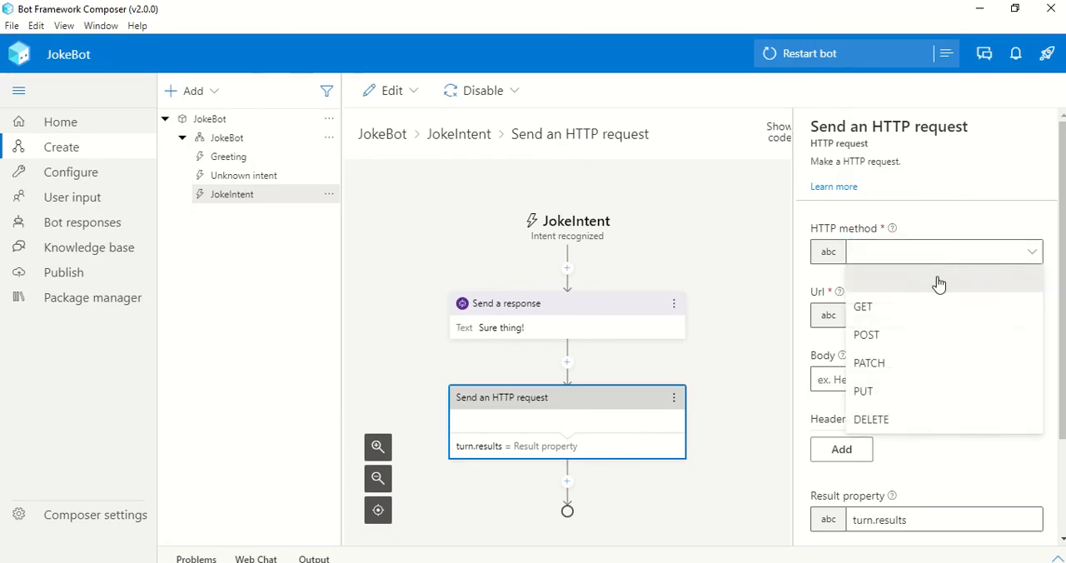
{"action": "left_click", "coordinate": [941, 306]}
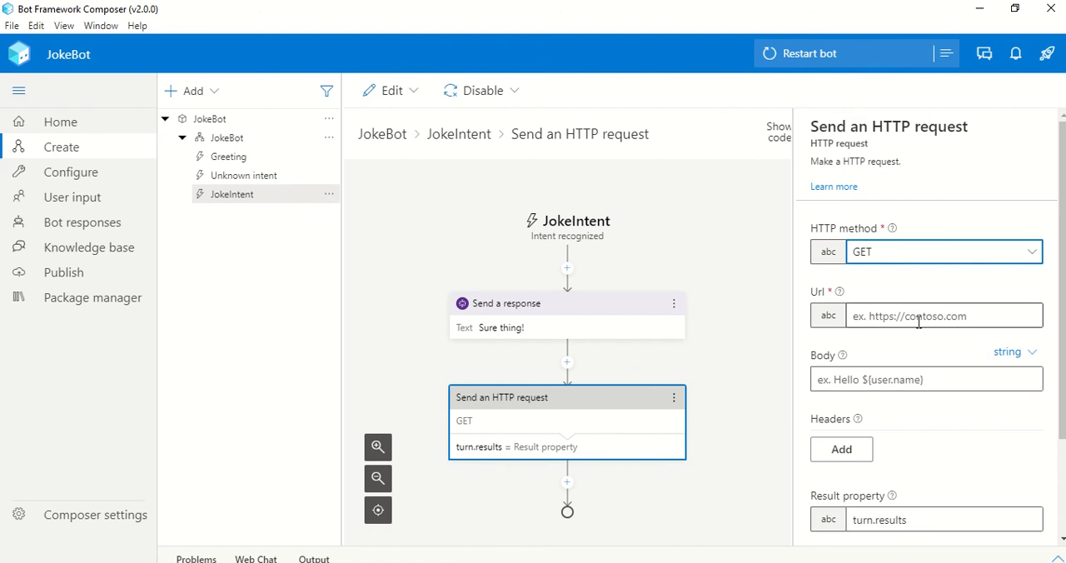
{"action": "left_click", "coordinate": [918, 318]}
{"action": "key", "text": "ctrl+v"}
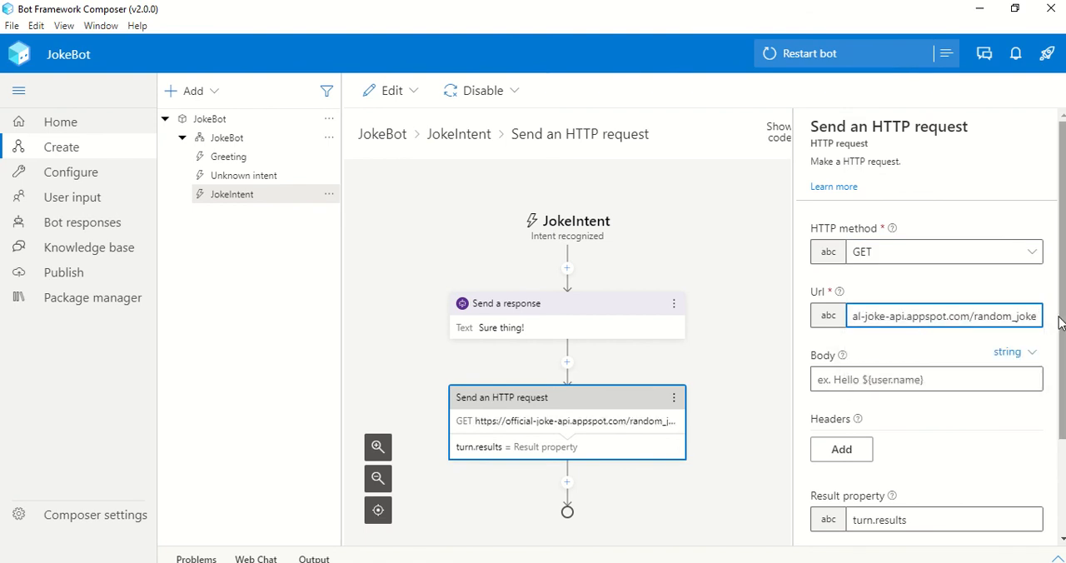
Set the HTTP request's result property to dialog.jokeResponse and its response type to json
{"action": "left_click_drag", "start_coordinate": [1061, 323], "coordinate": [1063, 428]}
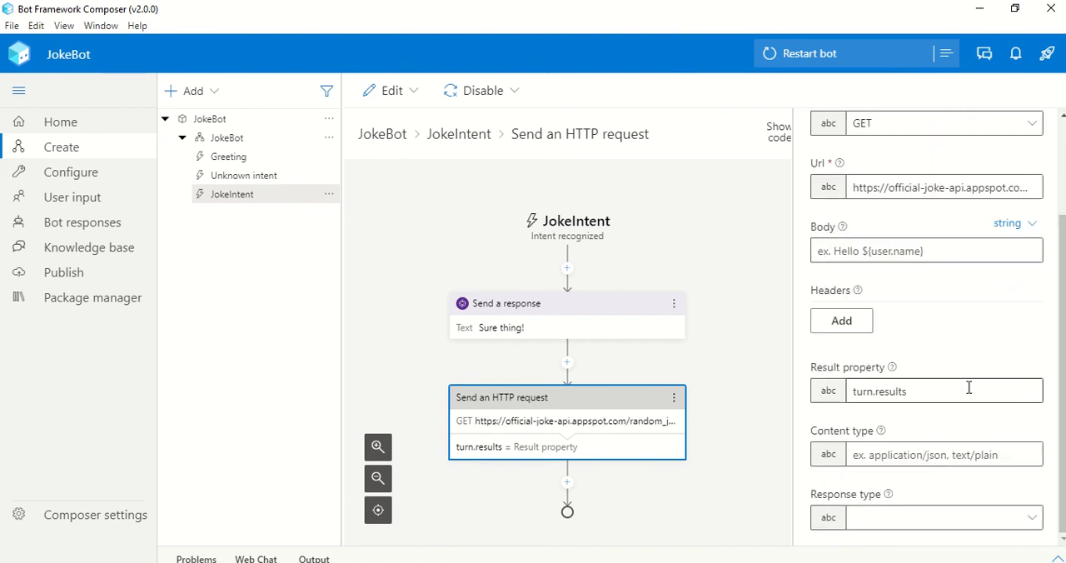
{"action": "left_click_drag", "start_coordinate": [968, 387], "coordinate": [837, 395]}
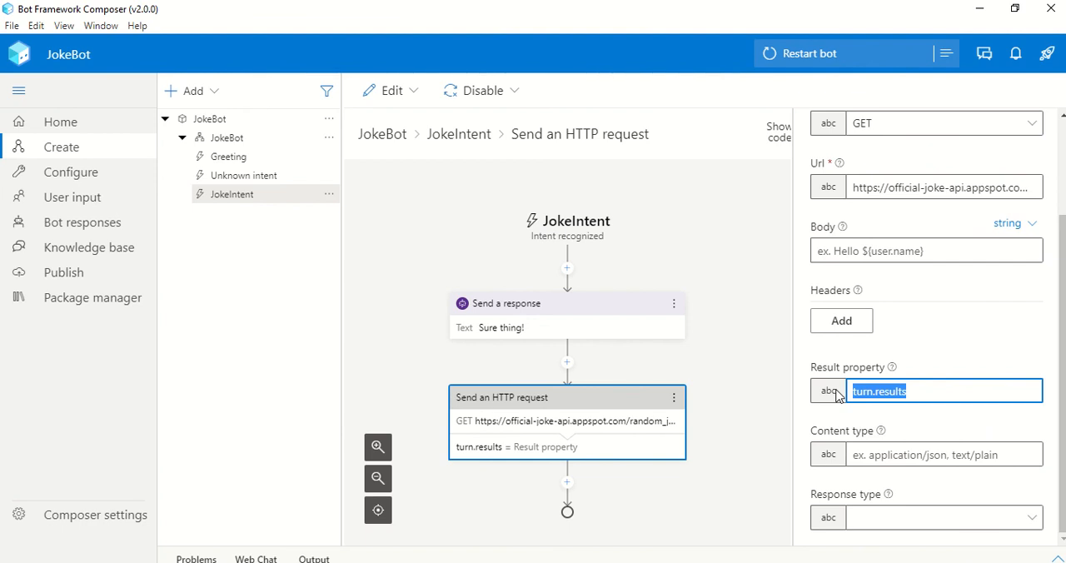
{"action": "type", "text": "dial"}
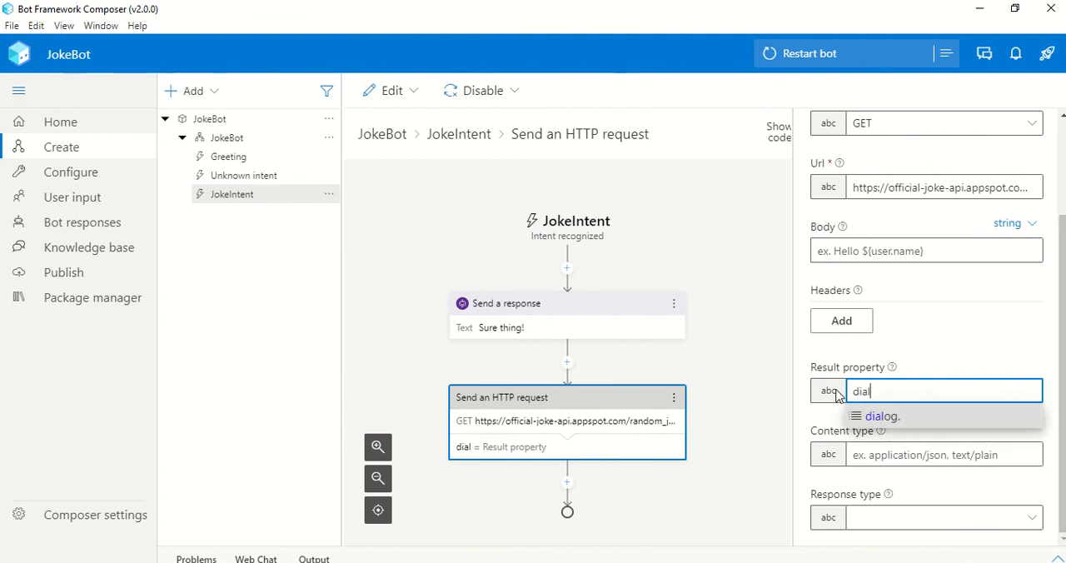
{"action": "key", "text": "Return"}
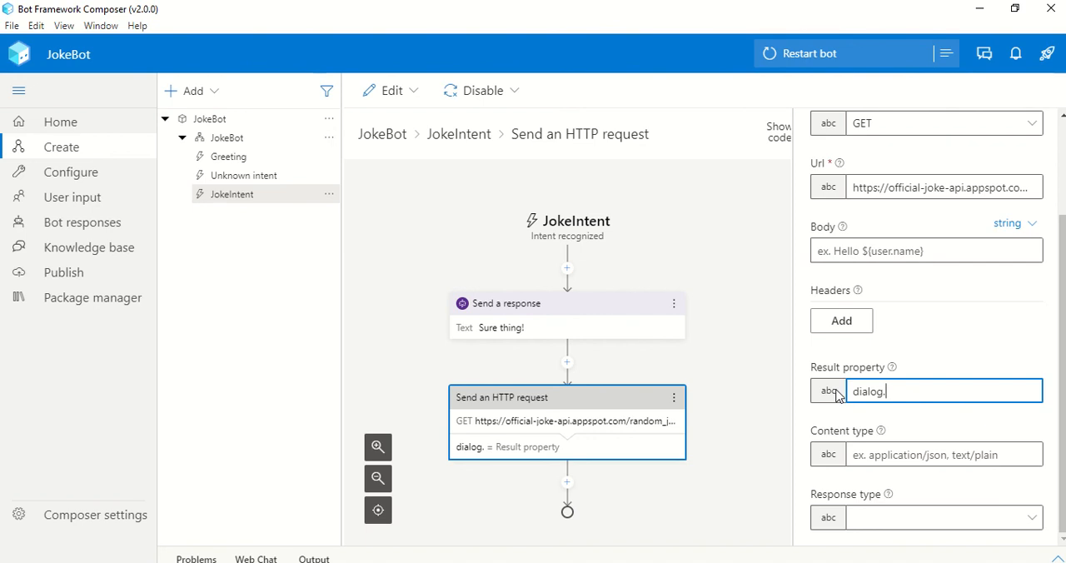
{"action": "type", "text": "jokeResponse"}
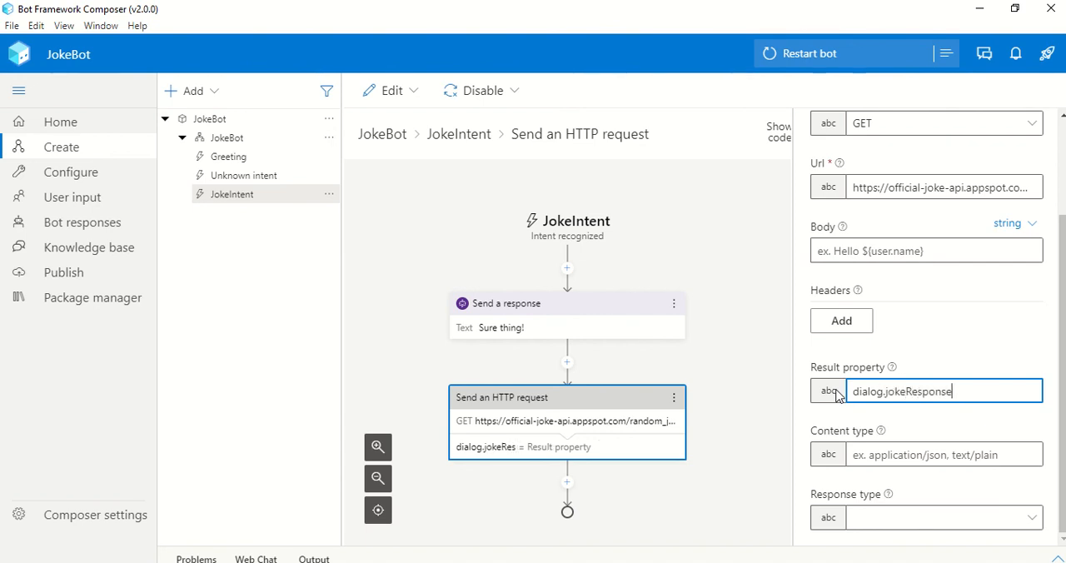
{"action": "left_click", "coordinate": [937, 519]}
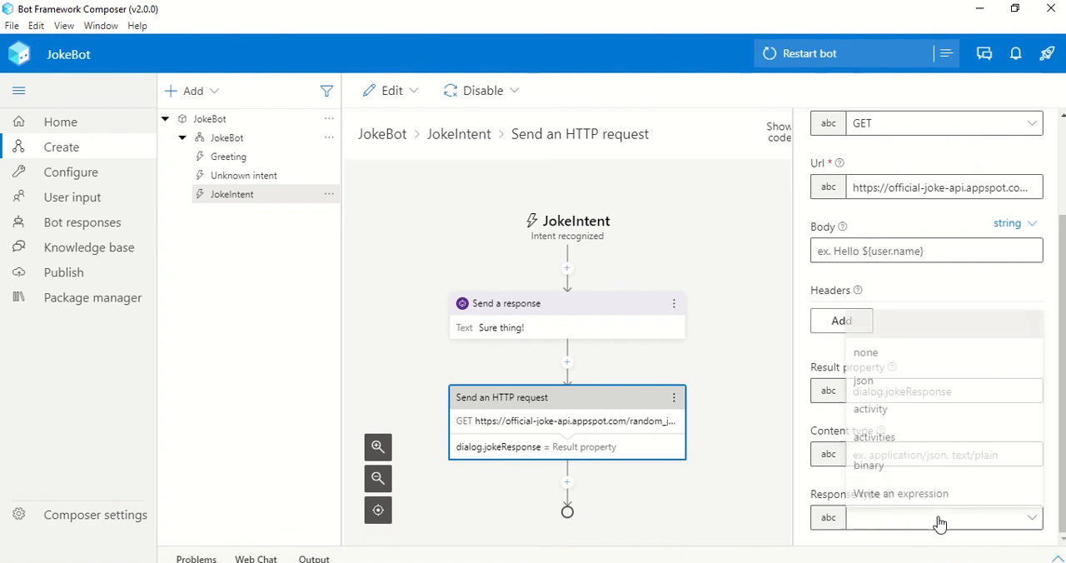
{"action": "left_click", "coordinate": [874, 380]}
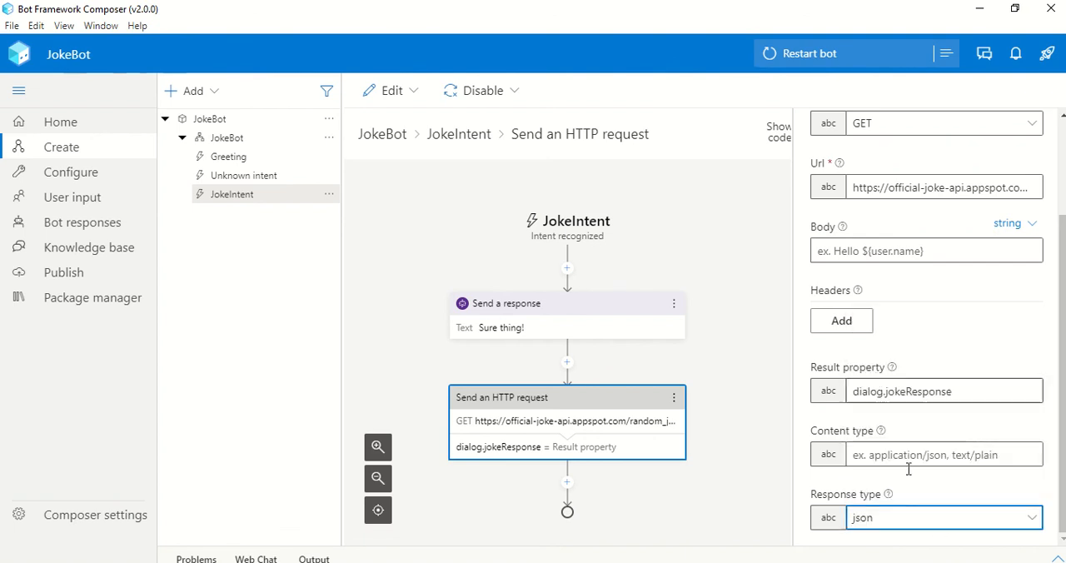
{"action": "left_click", "coordinate": [689, 494]}
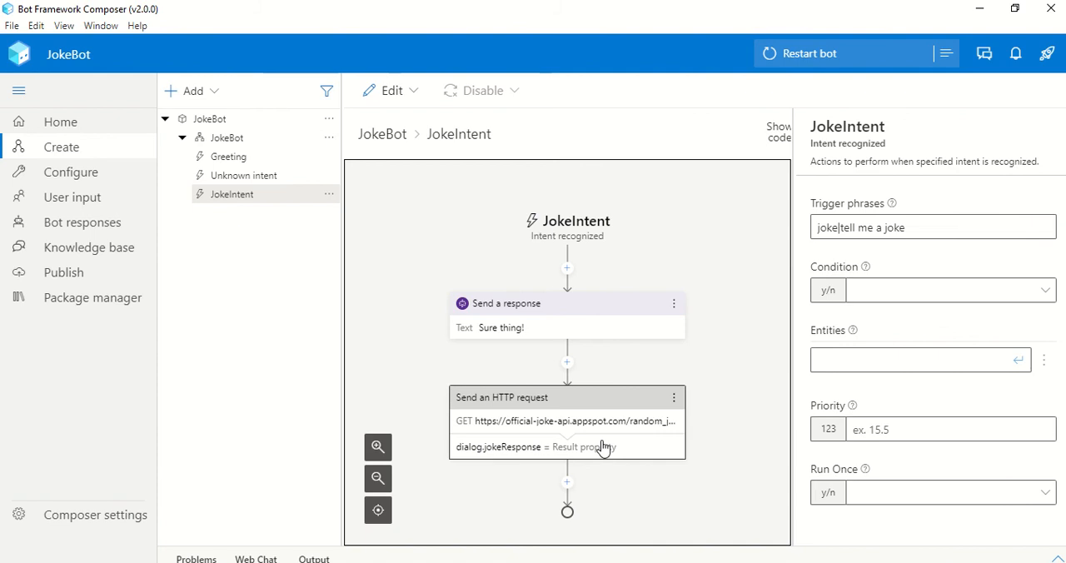
Add a Send a response action after the HTTP request in the JokeIntent trigger
{"action": "left_click", "coordinate": [567, 483]}
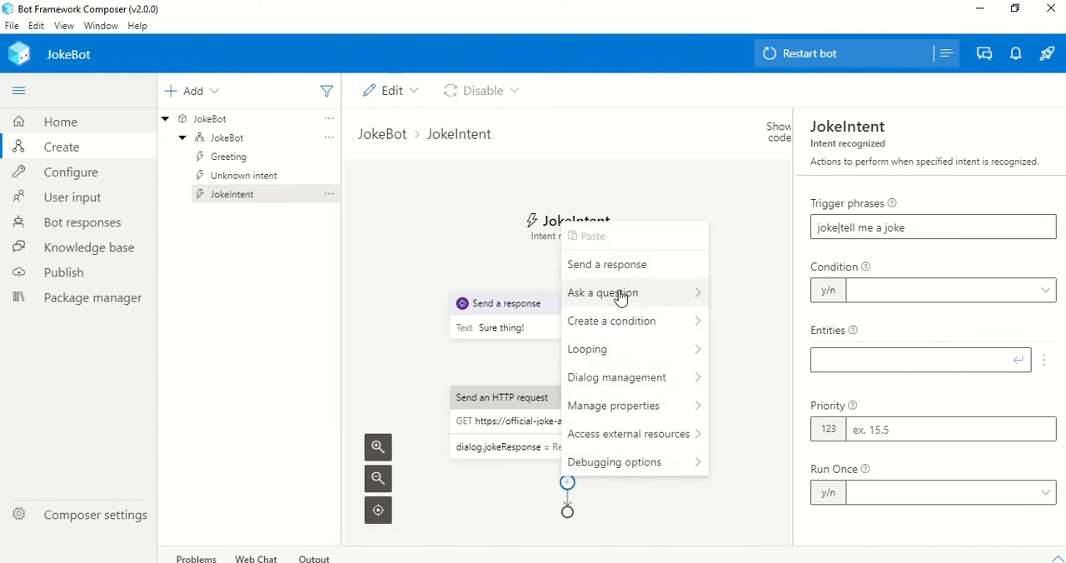
{"action": "left_click", "coordinate": [612, 265]}
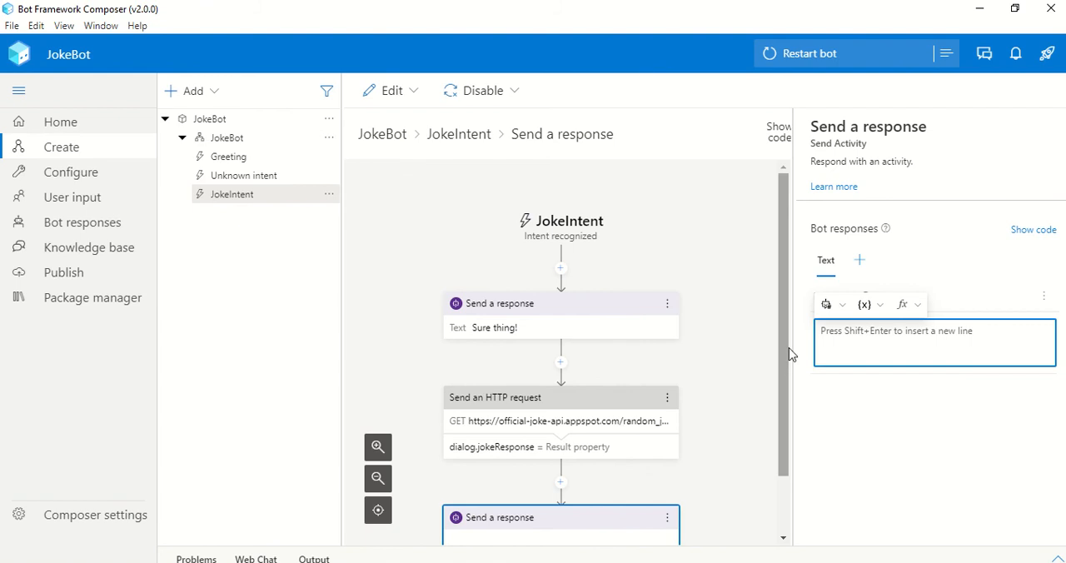
{"action": "left_click_drag", "start_coordinate": [786, 365], "coordinate": [797, 444]}
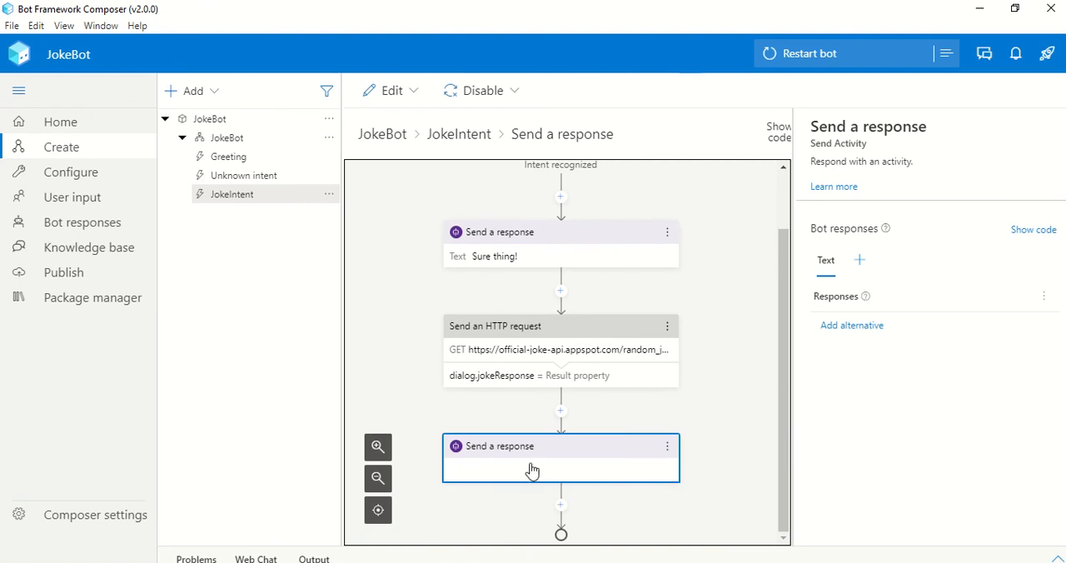
Check the joke fields in Postman's JSON response and insert the property reference ${dialog.jokeResponse} as the new response's text
{"action": "left_click", "coordinate": [851, 327]}
{"action": "key", "text": "alt+Tab"}
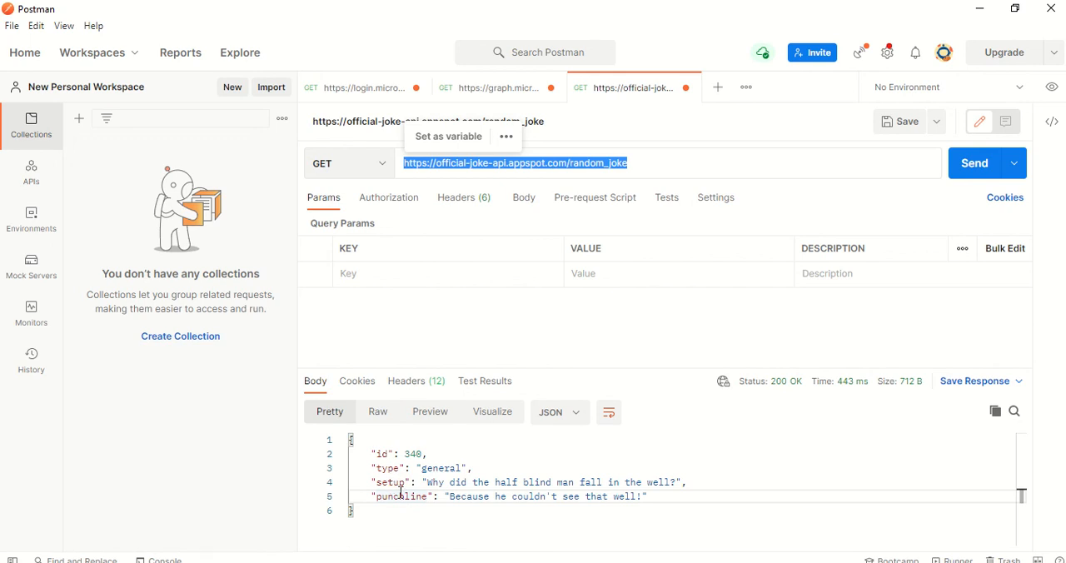
{"action": "key", "text": "alt+Tab"}
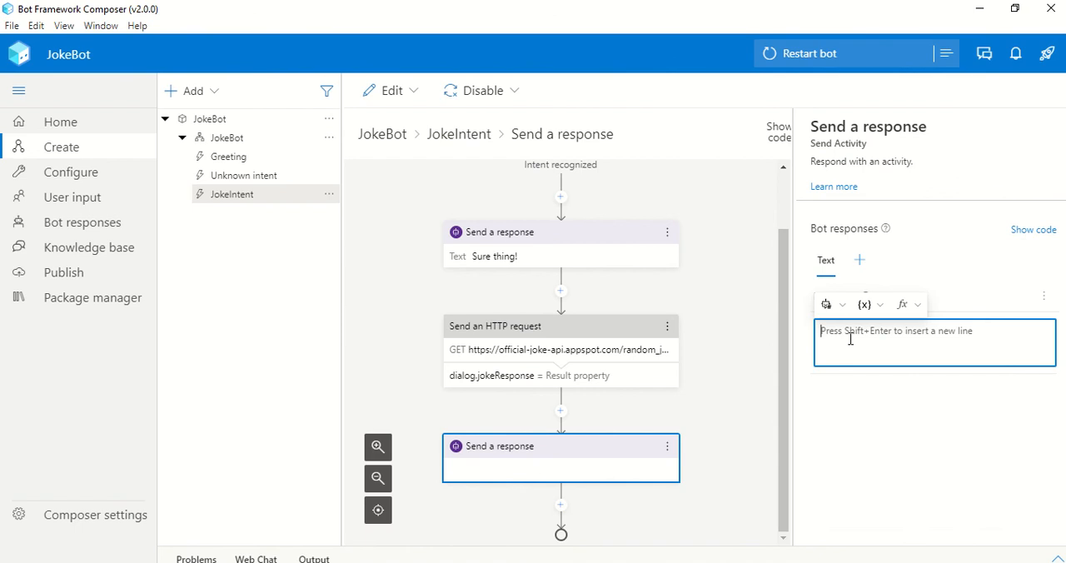
{"action": "left_click", "coordinate": [881, 308]}
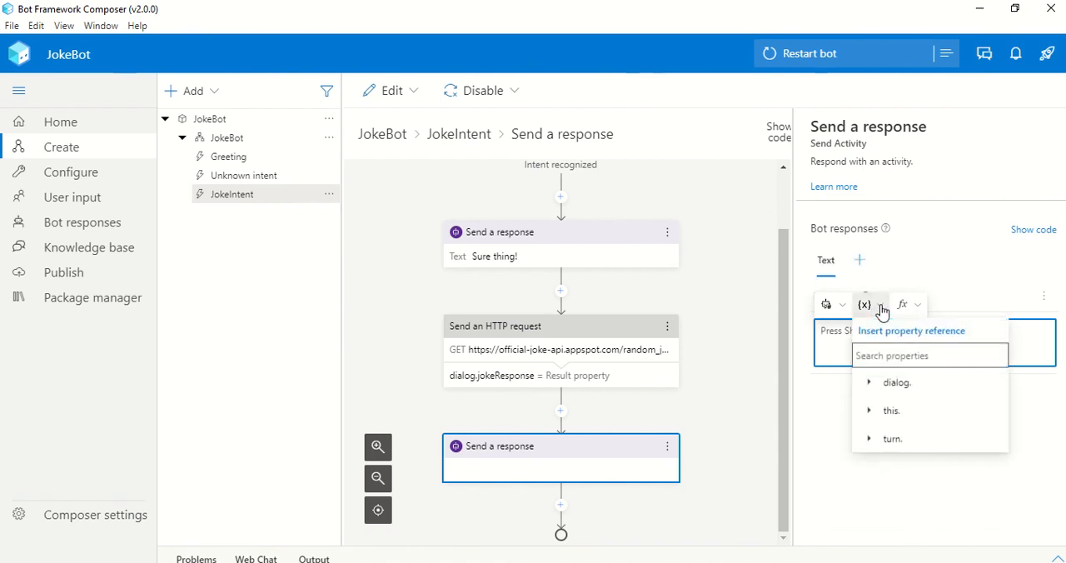
{"action": "left_click", "coordinate": [892, 385]}
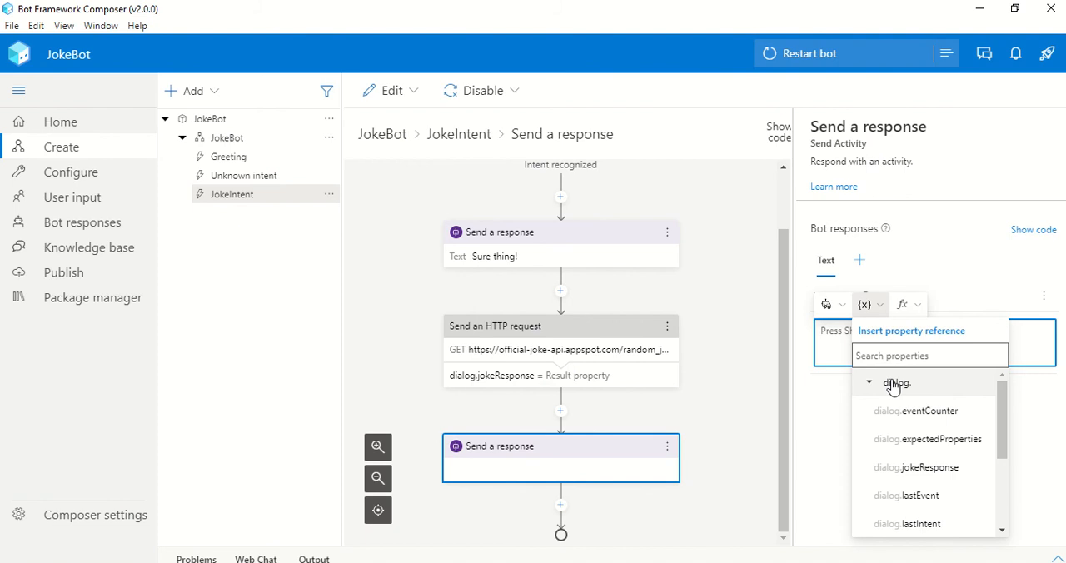
{"action": "left_click", "coordinate": [925, 468]}
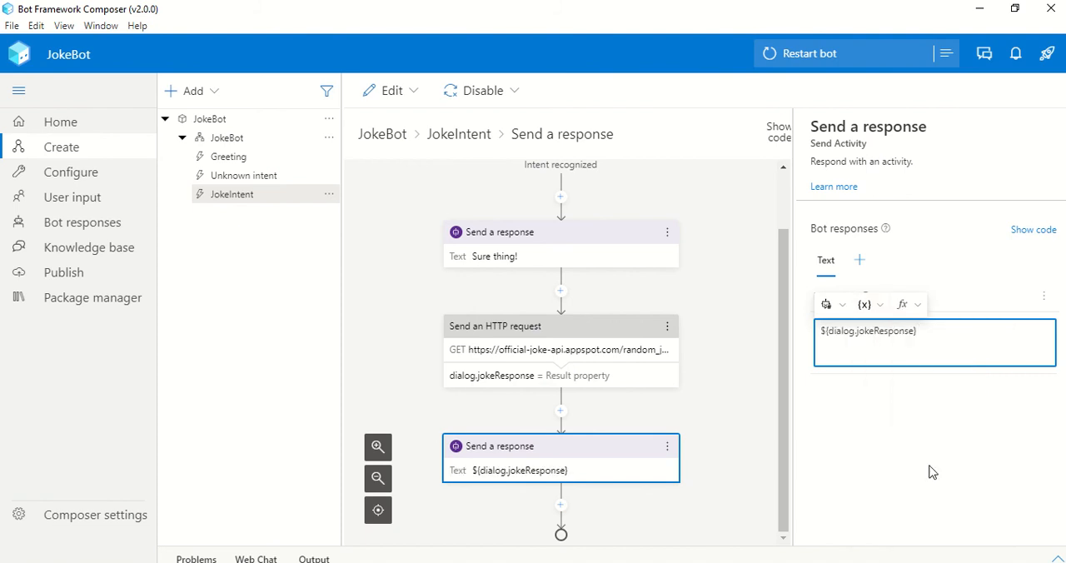
Extend the property reference in the response text to ${dialog.jokeResponse.content.setup}, checking the field name in Postman
{"action": "type", "text": ".content."}
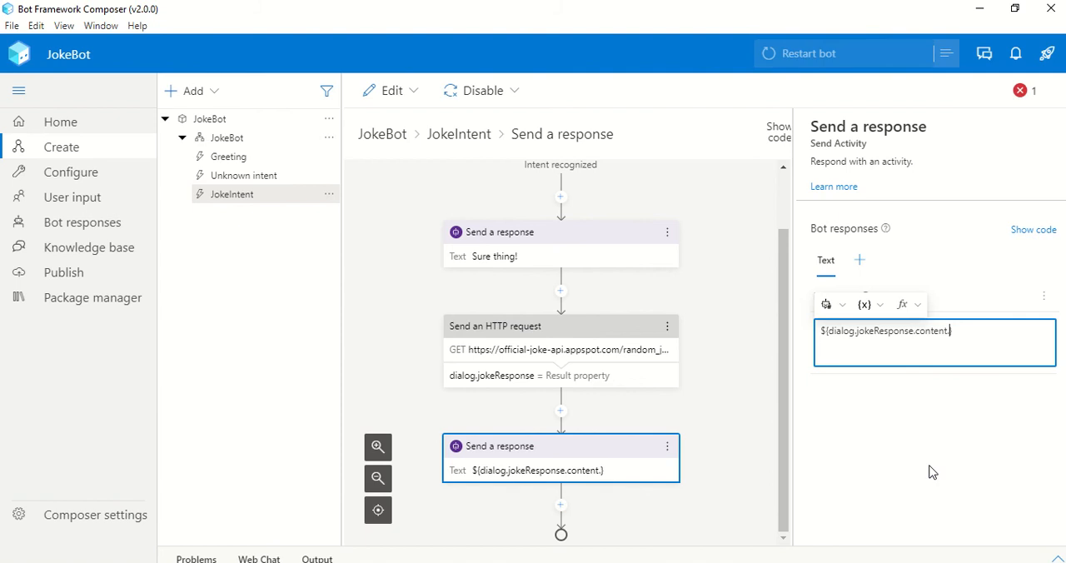
{"action": "key", "text": "alt+Tab"}
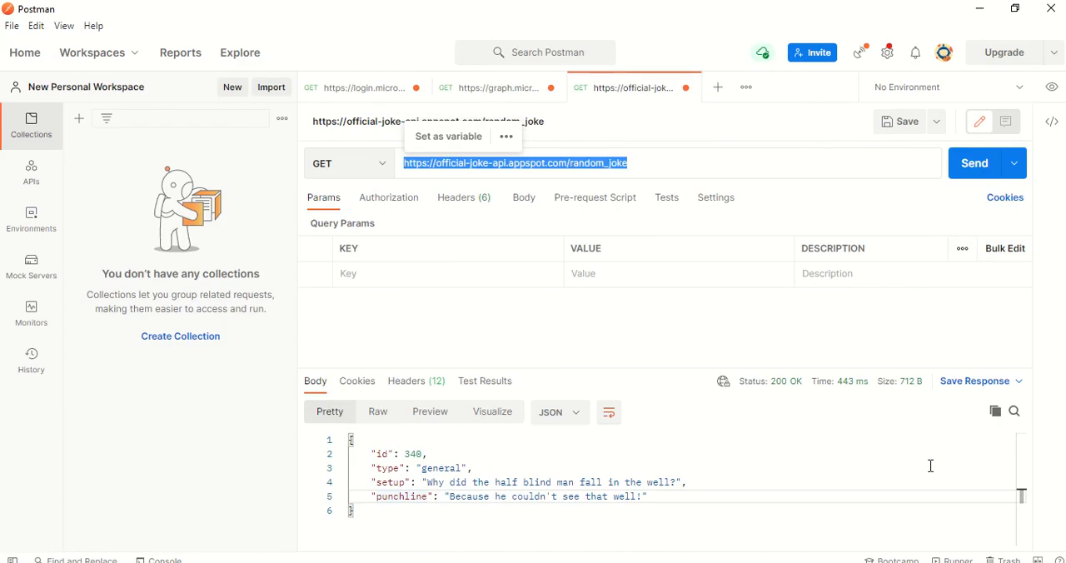
{"action": "key", "text": "alt+Tab"}
{"action": "type", "text": "."}
{"action": "type", "text": "setup"}
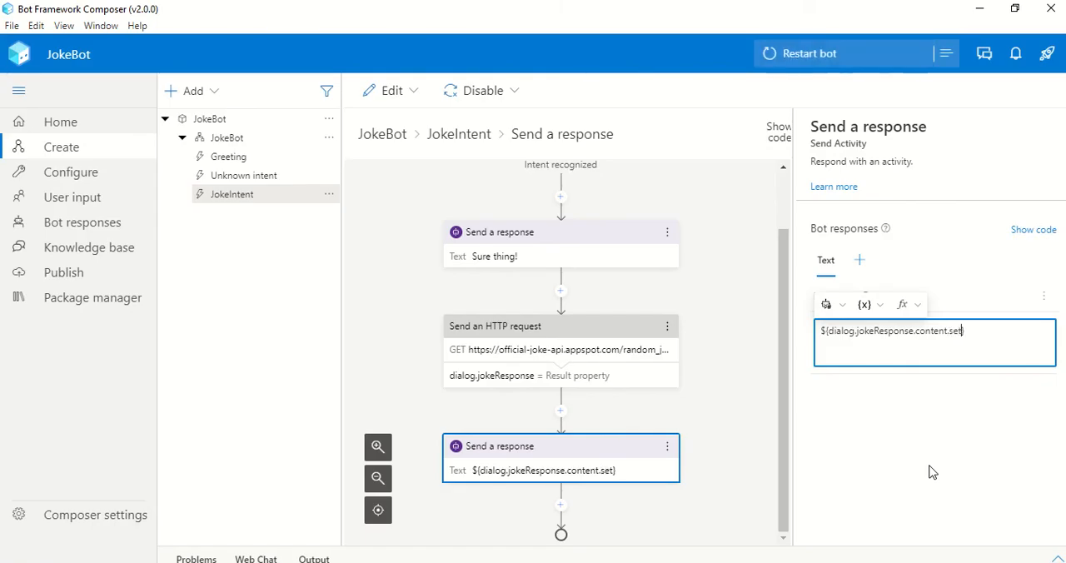
Add a second line ${dialog.jokeResponse.content.punchline} to the response text and check the field name against the JSON in Postman
{"action": "key", "text": "ctrl+a"}
{"action": "key", "text": "ctrl+c"}
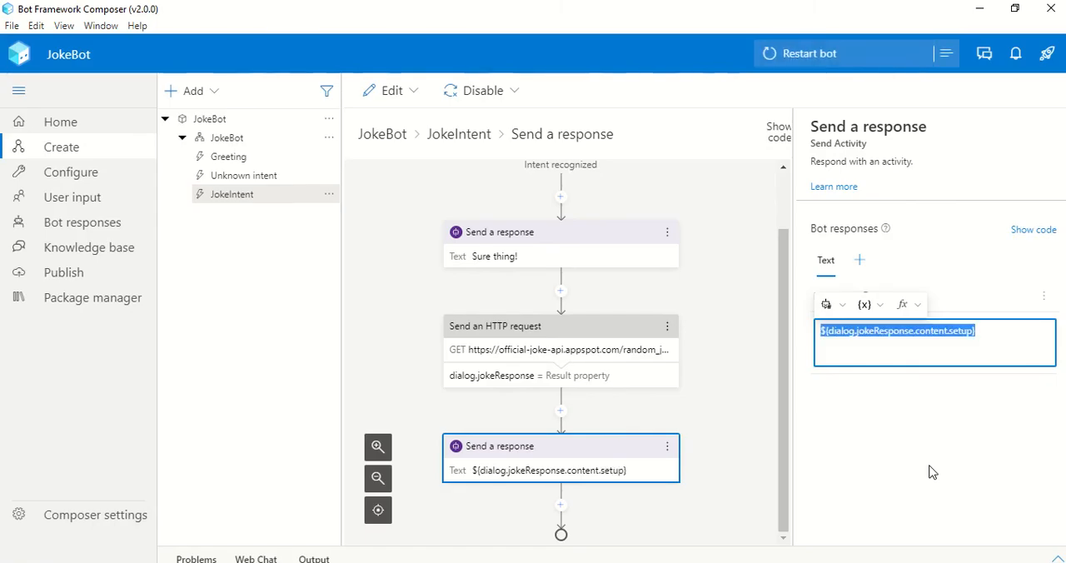
{"action": "key", "text": "Right"}
{"action": "key", "text": "Return"}
{"action": "key", "text": "ctrl+v"}
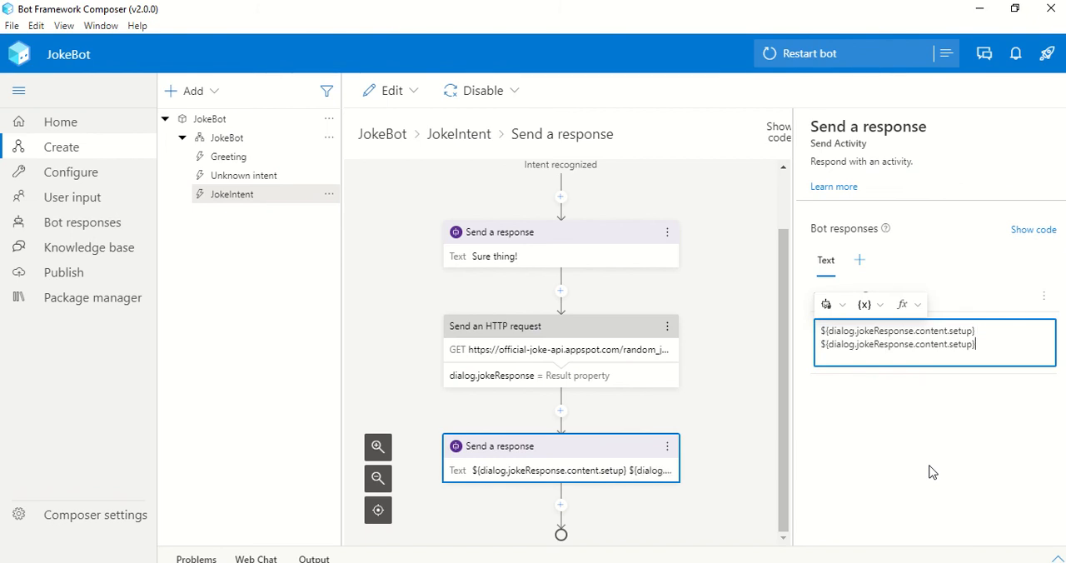
{"action": "key", "text": "BackSpace"}
{"action": "type", "text": "punchli"}
{"action": "type", "text": "n"}
{"action": "type", "text": "e"}
{"action": "key", "text": "alt+Tab"}
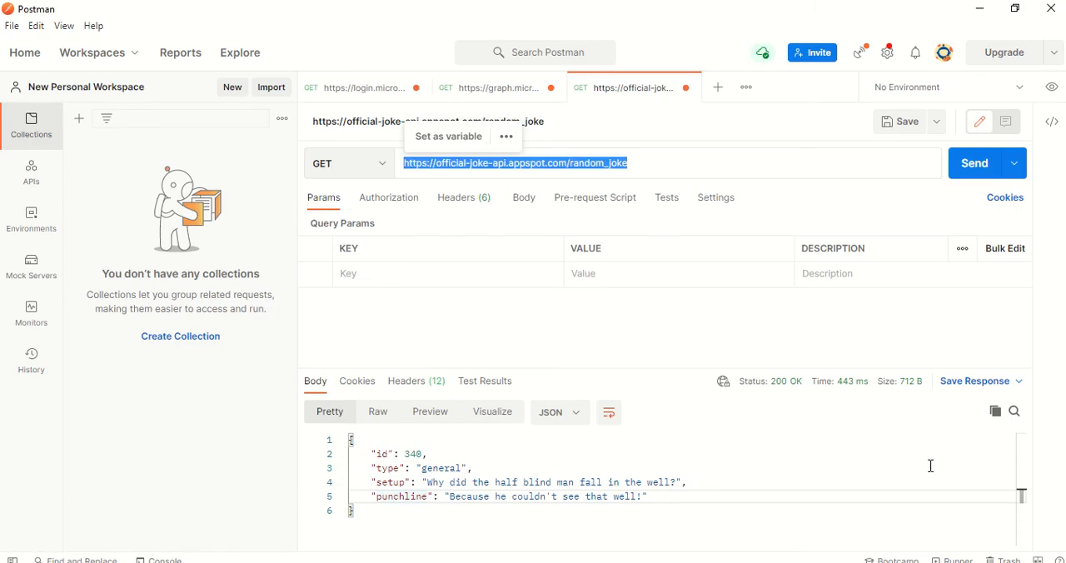
Switch back to Bot Framework Composer, leave the response text and review the HTTP request and final response in the JokeIntent flow
{"action": "key", "text": "alt+Tab"}
{"action": "left_click", "coordinate": [922, 464]}
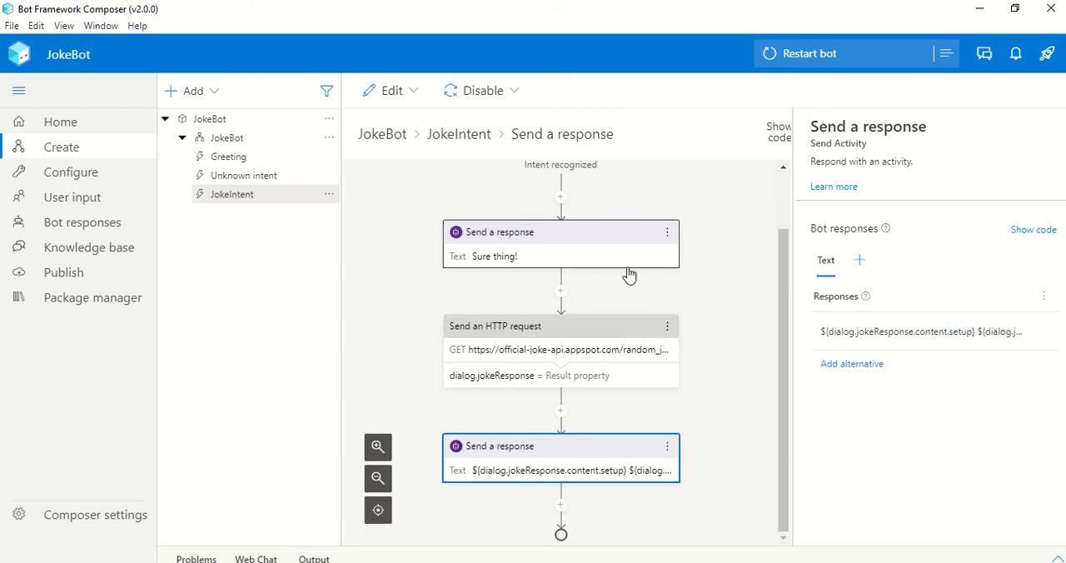
{"action": "left_click", "coordinate": [621, 350]}
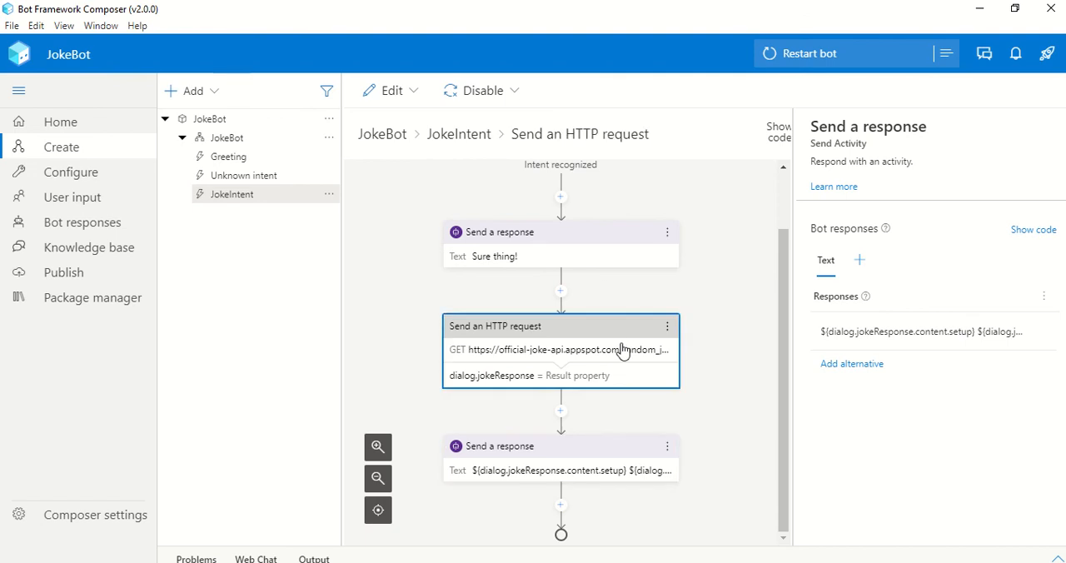
{"action": "left_click", "coordinate": [609, 472]}
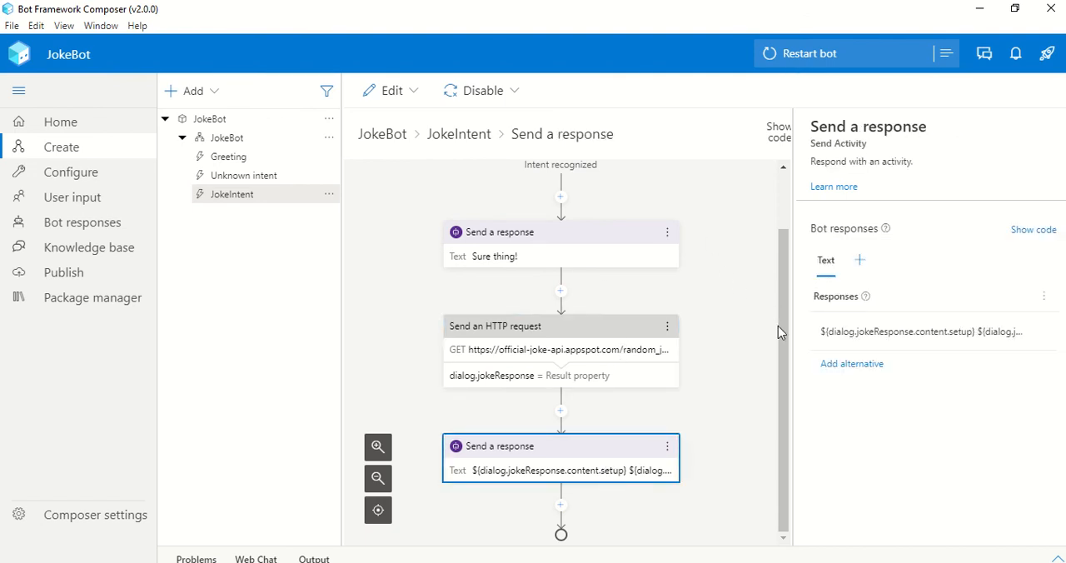
{"action": "left_click_drag", "start_coordinate": [783, 331], "coordinate": [783, 233]}
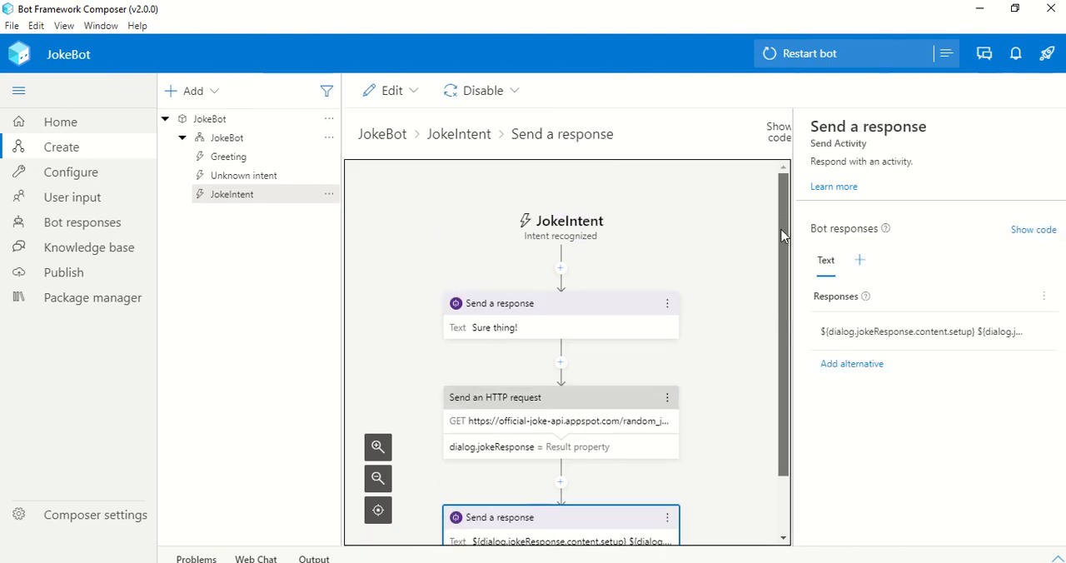
Restart the bot and send the message "tell me a joke" to JokeBot in Web Chat
{"action": "left_click", "coordinate": [865, 55]}
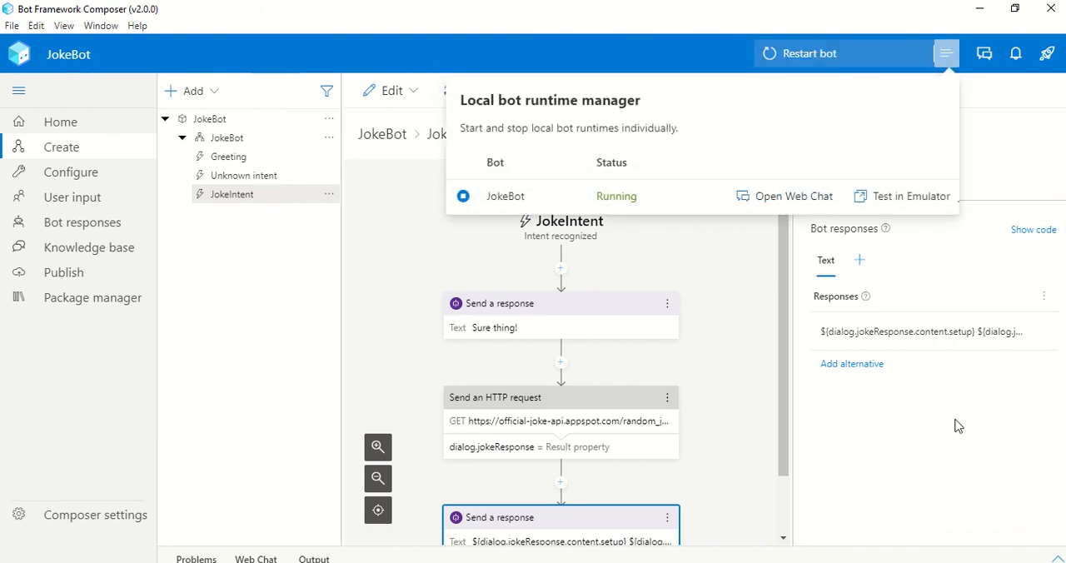
{"action": "left_click", "coordinate": [776, 204]}
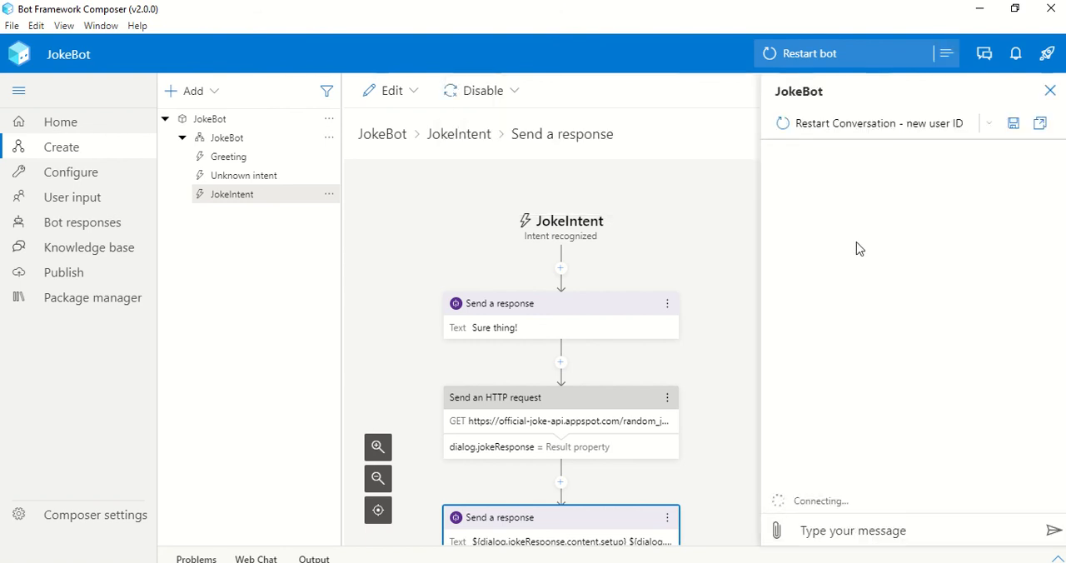
{"action": "left_click", "coordinate": [871, 529]}
{"action": "type", "text": "tell me a jok"}
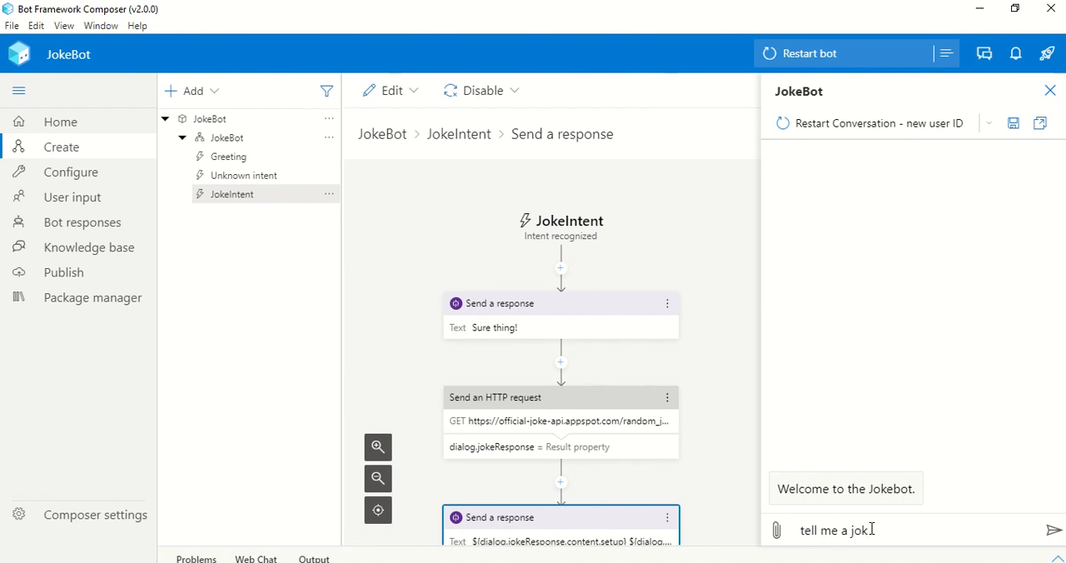
{"action": "type", "text": "e"}
{"action": "key", "text": "Return"}
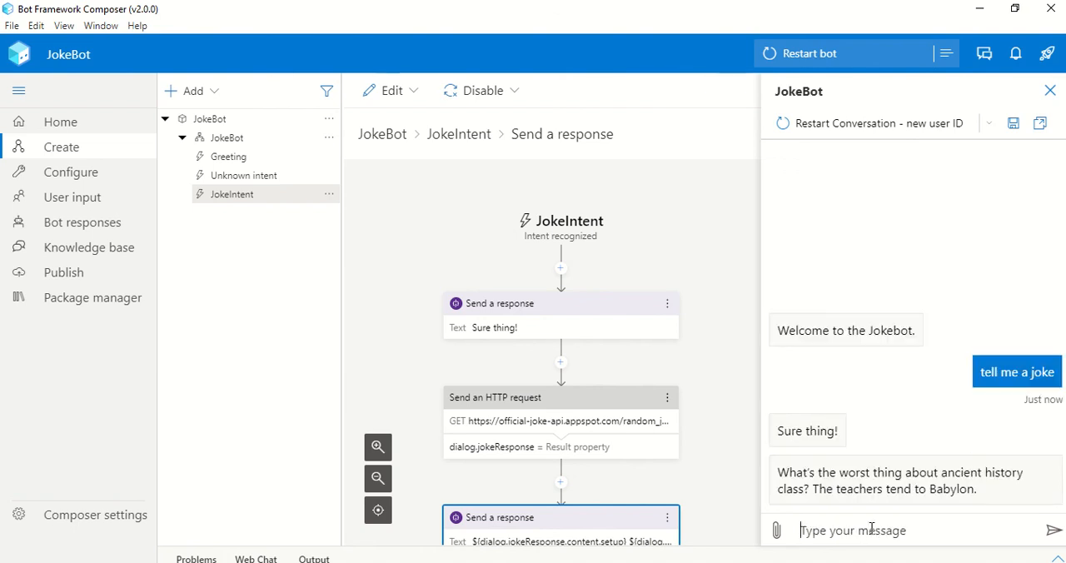
Send the message "joke" twice in the Web Chat conversation to request two more random jokes
{"action": "type", "text": "joke"}
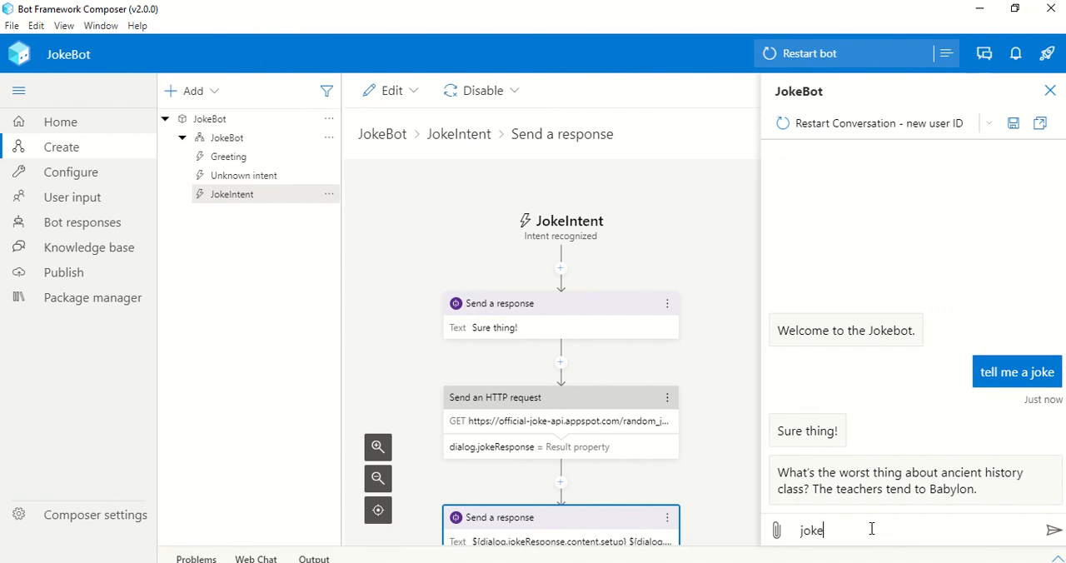
{"action": "key", "text": "Return"}
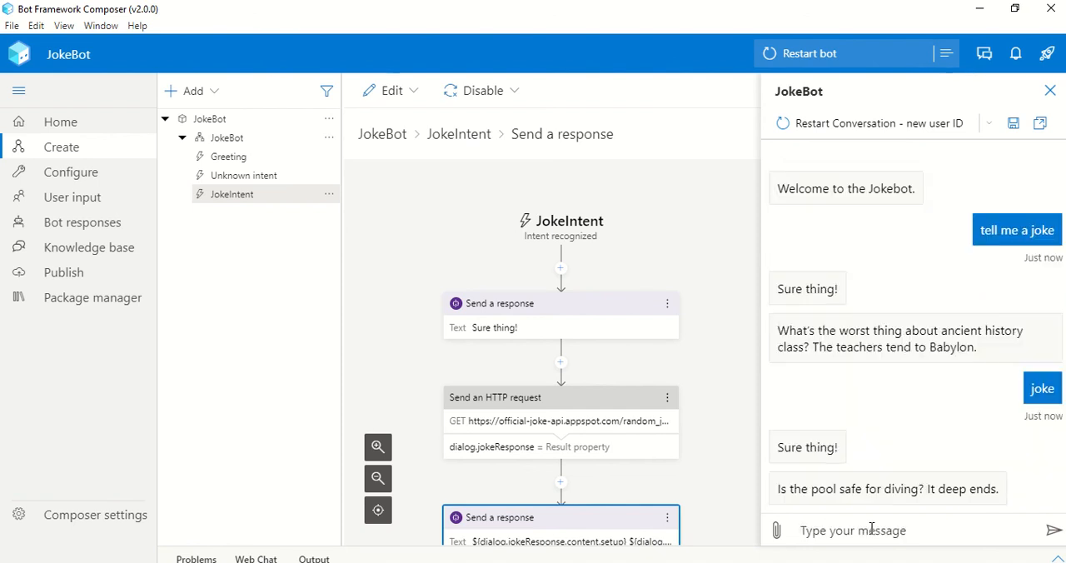
{"action": "type", "text": "jo"}
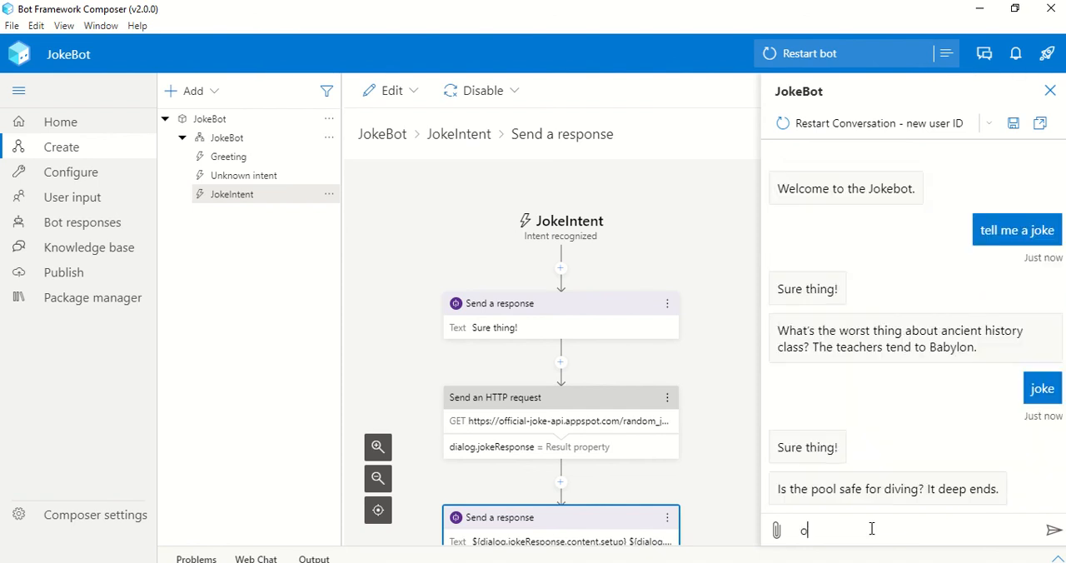
{"action": "key", "text": "BackSpace"}
{"action": "type", "text": "joke"}
{"action": "key", "text": "Return"}
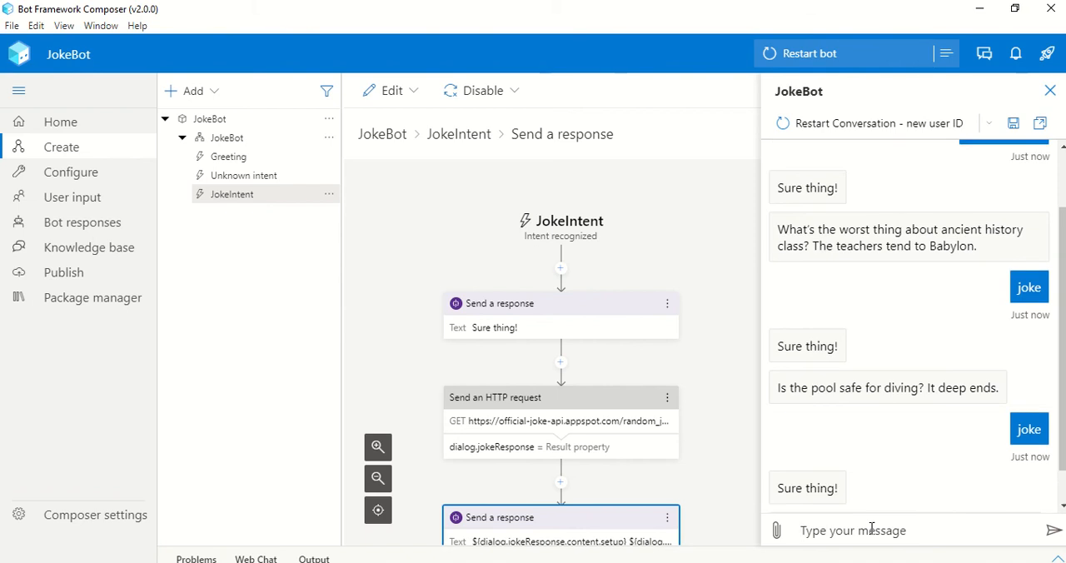